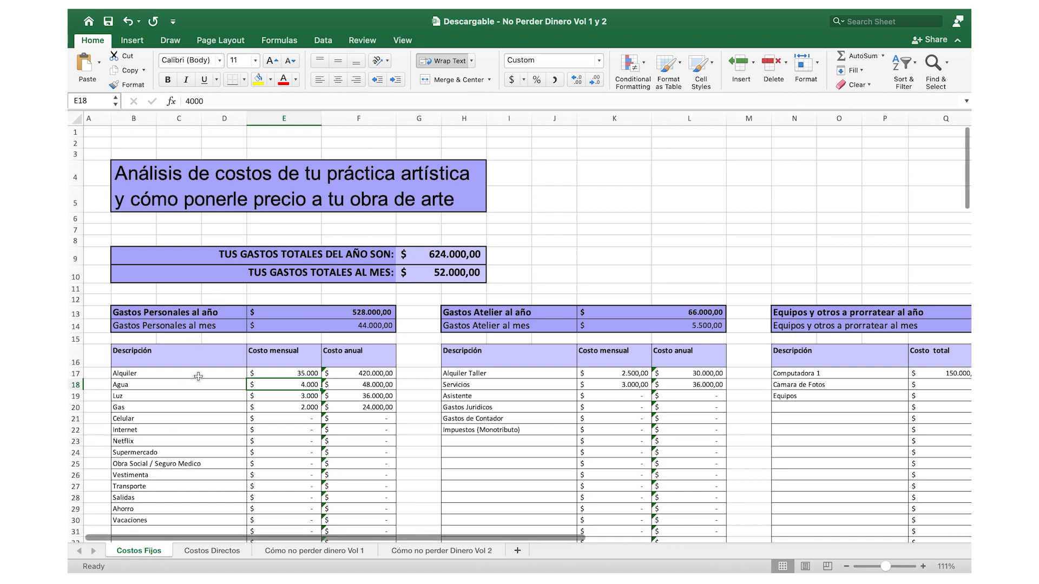
- Set the monthly cost of Alquiler in the personal expenses table on Costos Fijos to 40.000
scroll(198, 376, down, 3)
scroll(198, 376, up, 1)
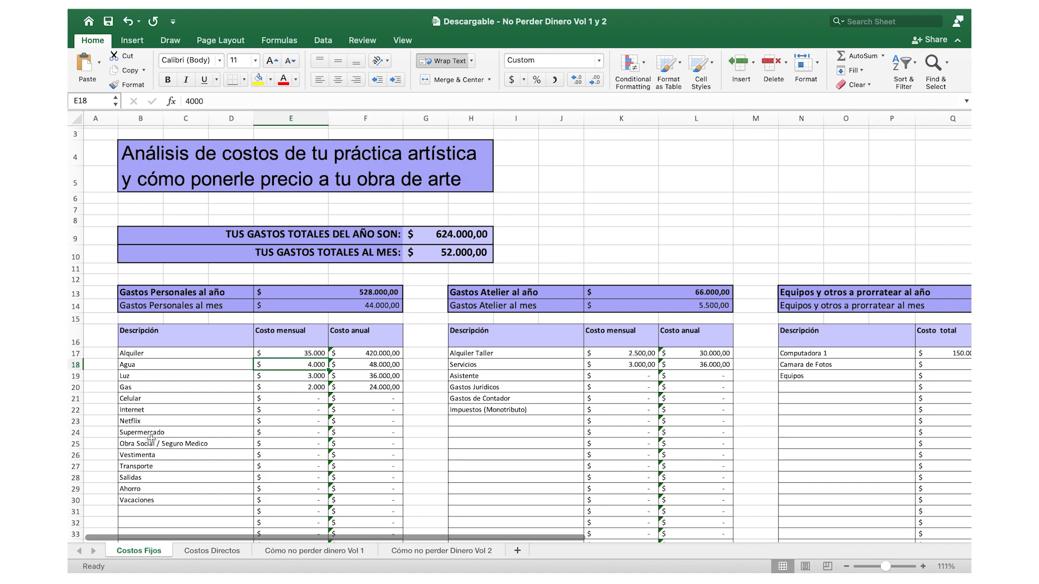
scroll(187, 465, down, 2)
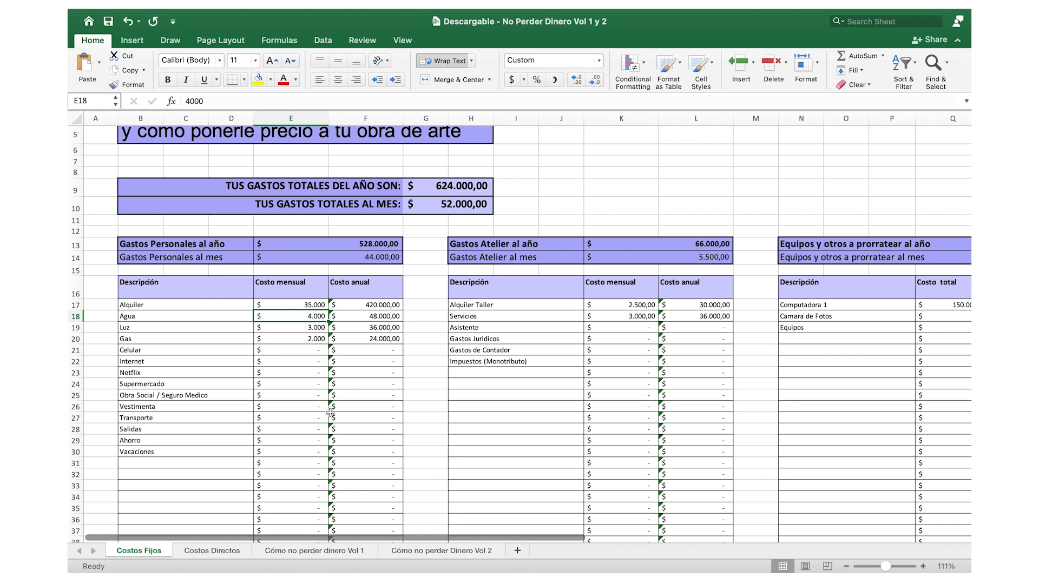
click(314, 306)
text(400)
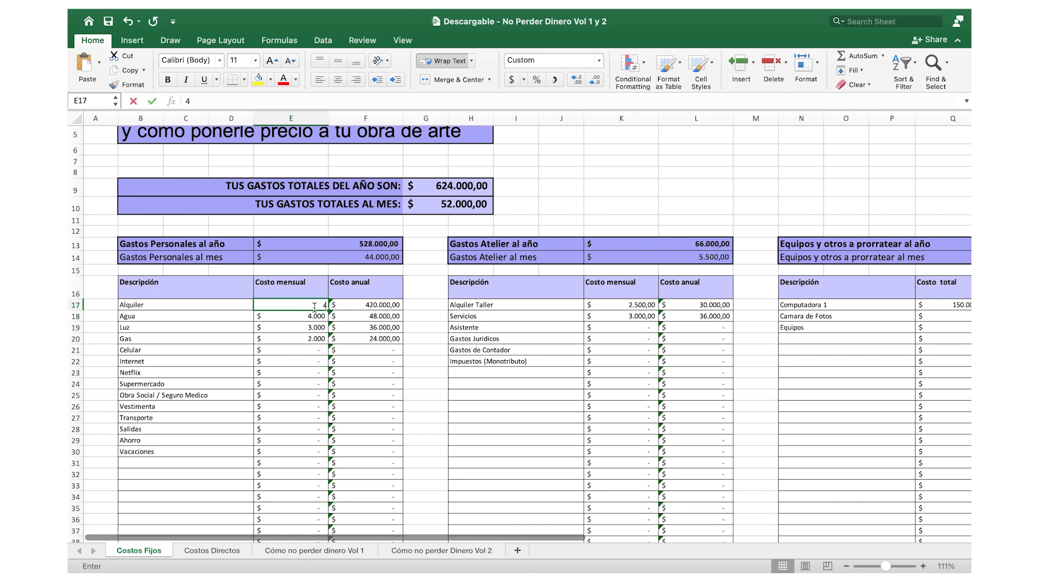
key(Return)
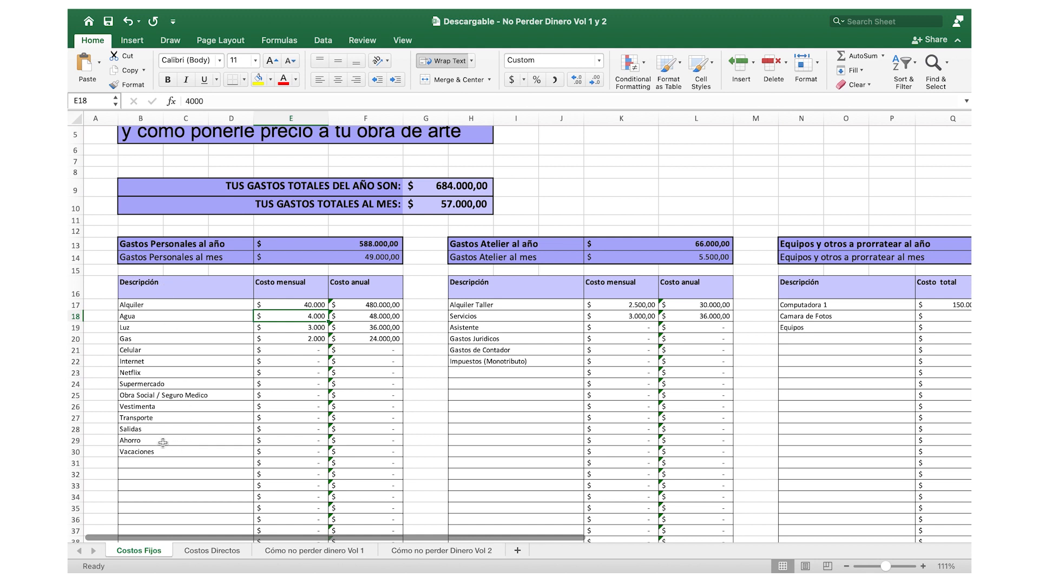
- Review the personal savings row, the Gastos Atelier table and the Equipos table with its Camara de Fotos cost cell
click(291, 441)
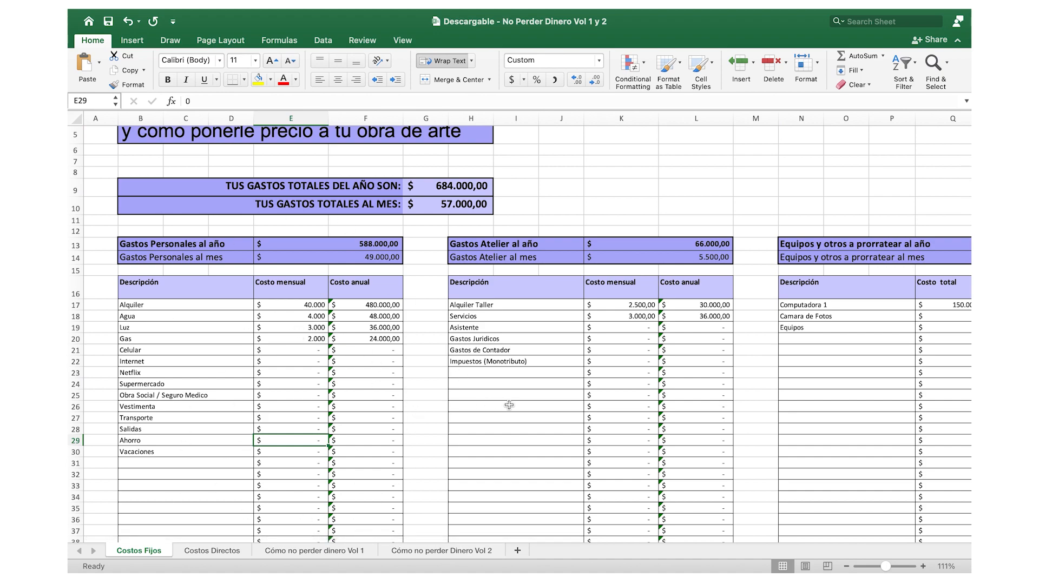
scroll(509, 405, right, 2)
scroll(508, 404, down, 2)
scroll(508, 404, up, 2)
scroll(509, 404, left, 2)
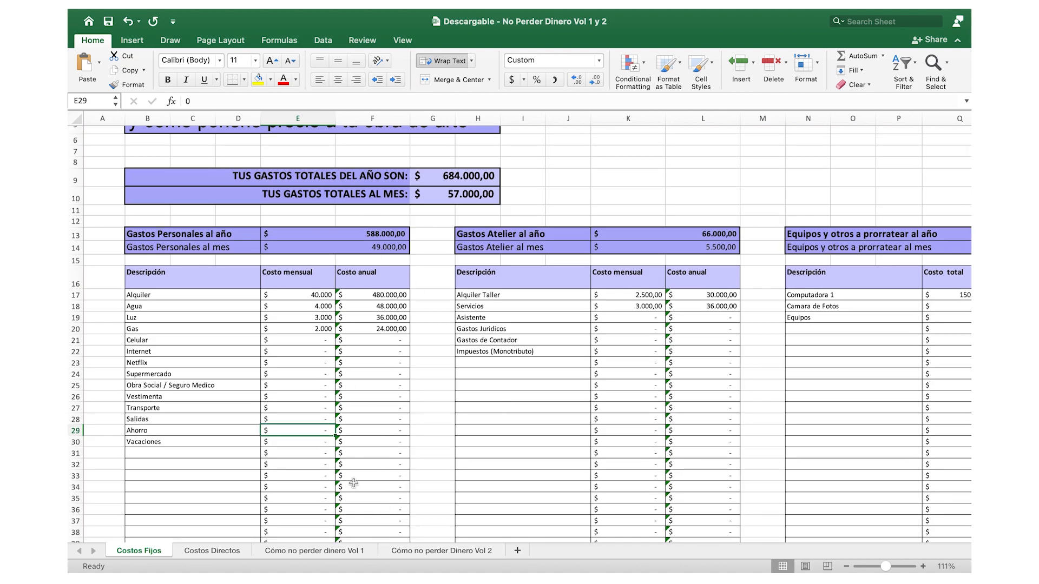
scroll(595, 418, right, 3)
scroll(596, 419, up, 1)
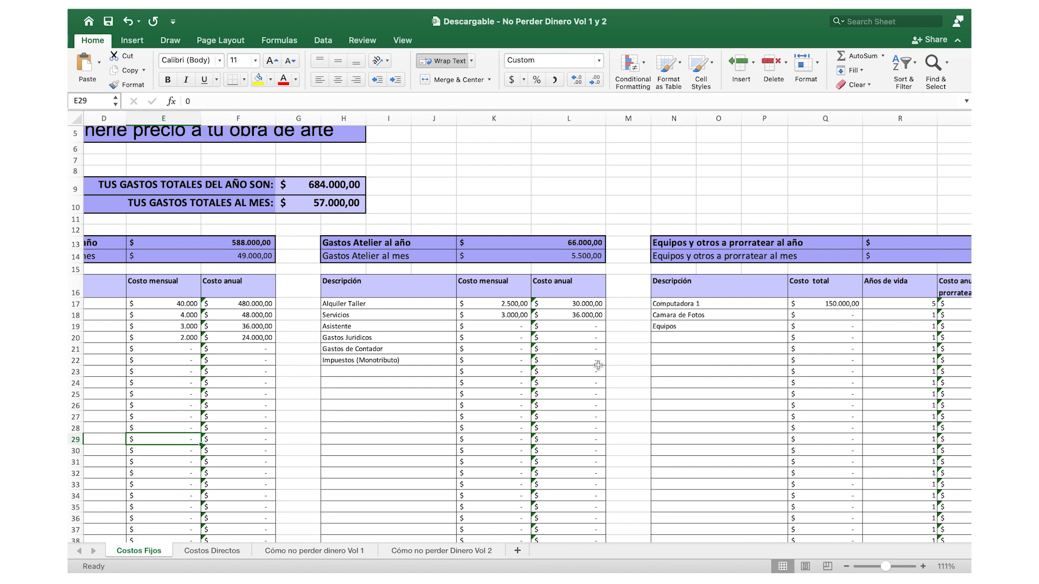
scroll(598, 365, right, 5)
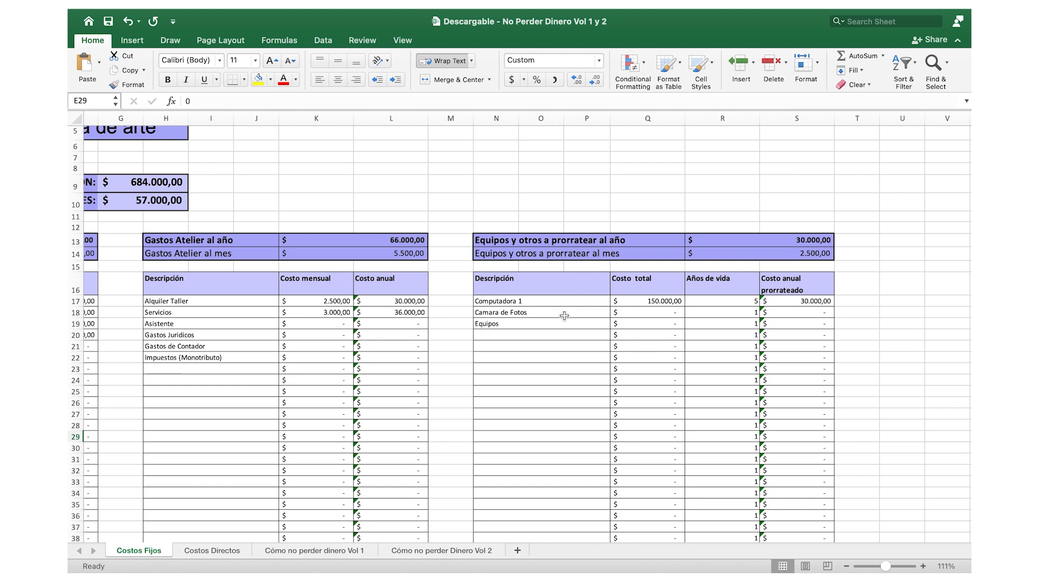
click(648, 314)
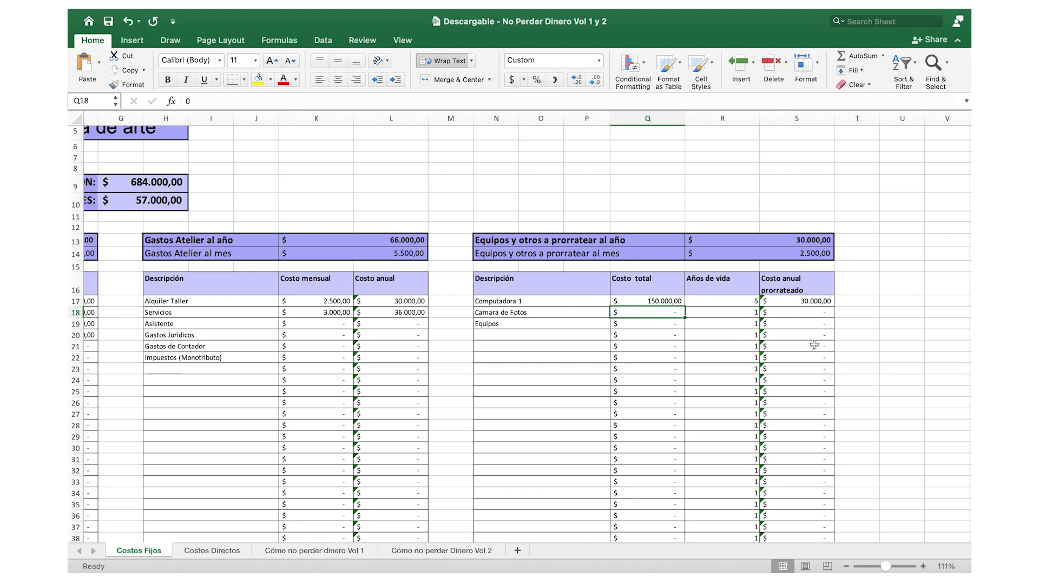
- Examine the total monthly expenses cell and its formula, along with the expense tables beneath it
scroll(814, 345, left, 10)
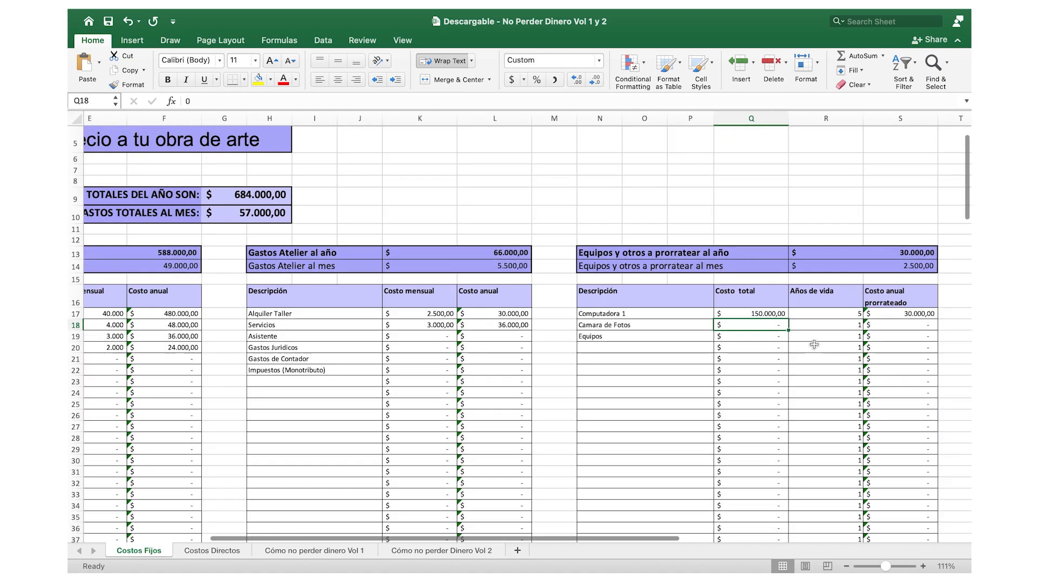
scroll(814, 345, left, 2)
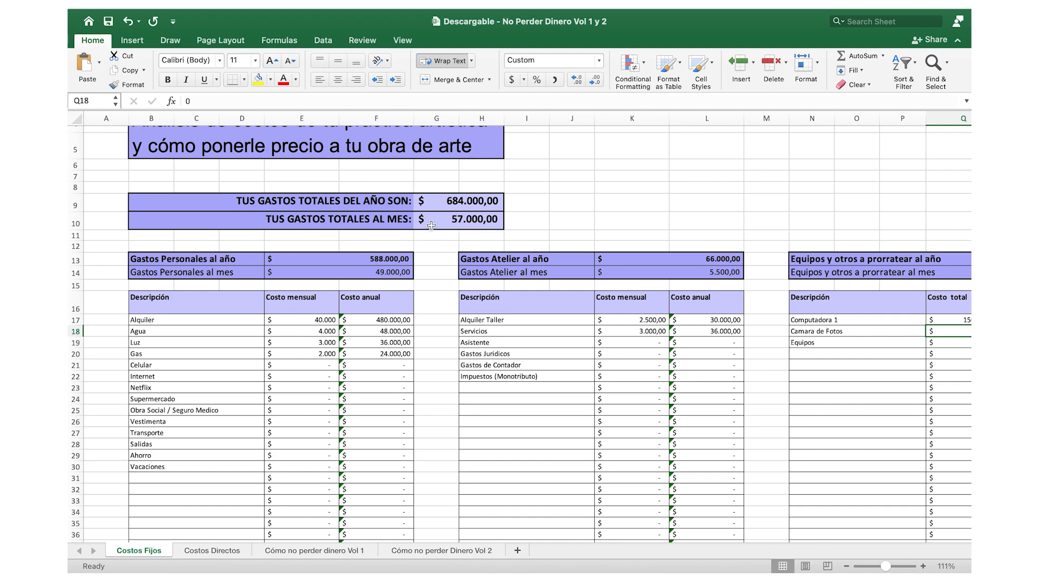
click(470, 223)
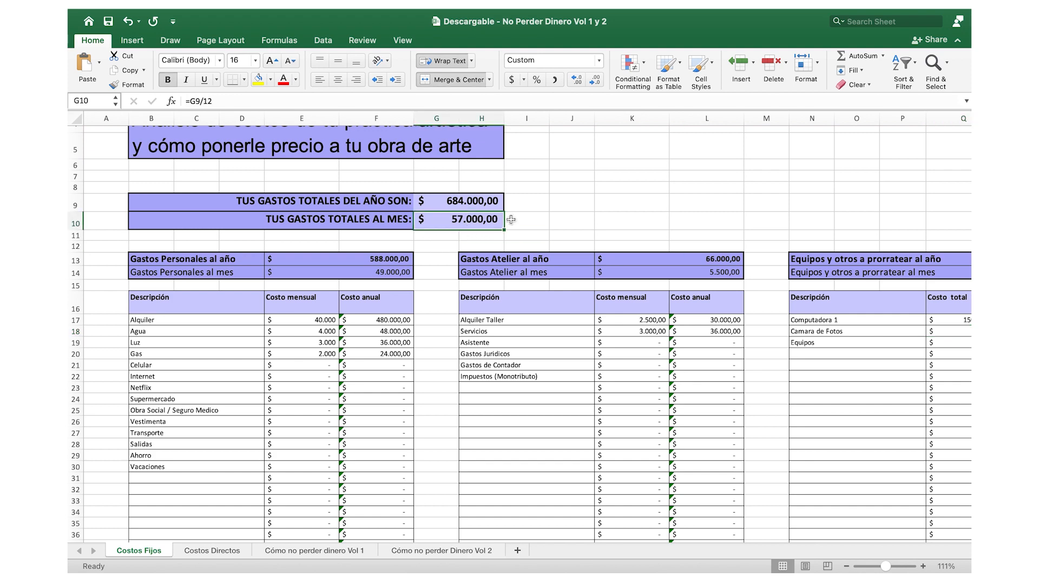
scroll(482, 226, up, 3)
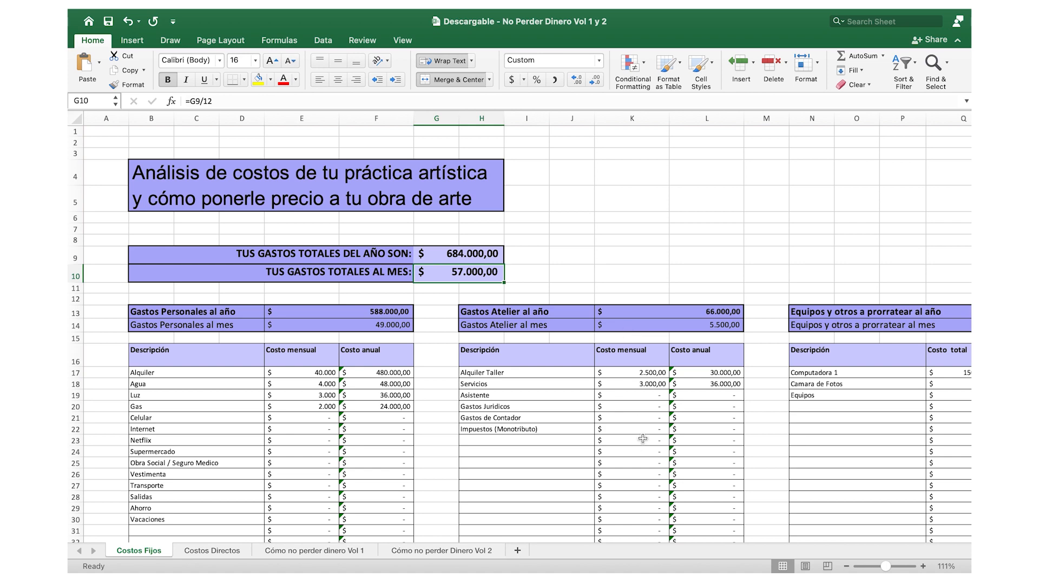
scroll(871, 397, right, 5)
scroll(870, 396, left, 5)
scroll(871, 397, right, 1)
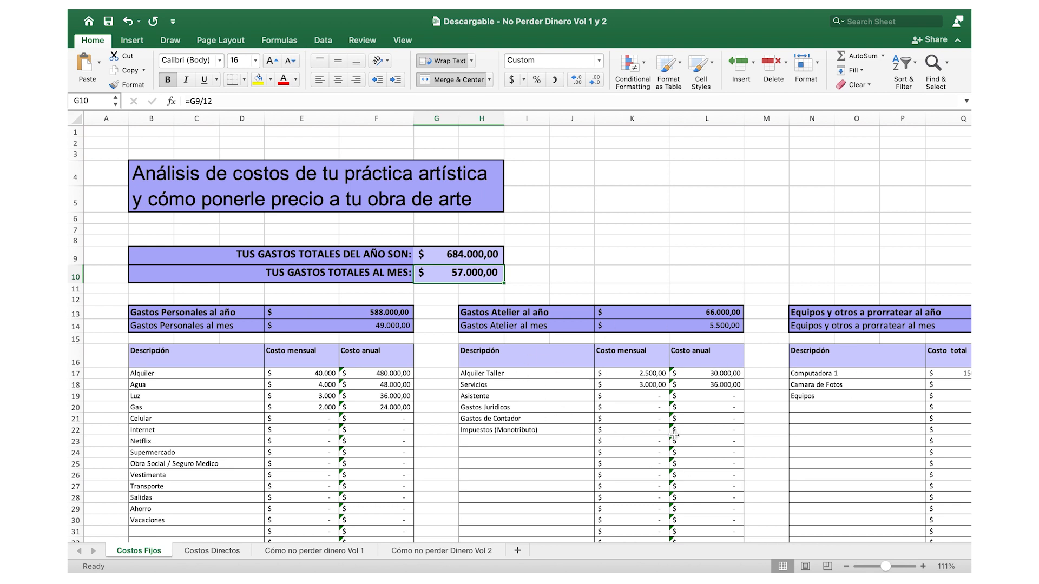
- Look through the Presupuesto de Obra templates on the Costos Directos sheet
click(222, 552)
scroll(280, 390, up, 1)
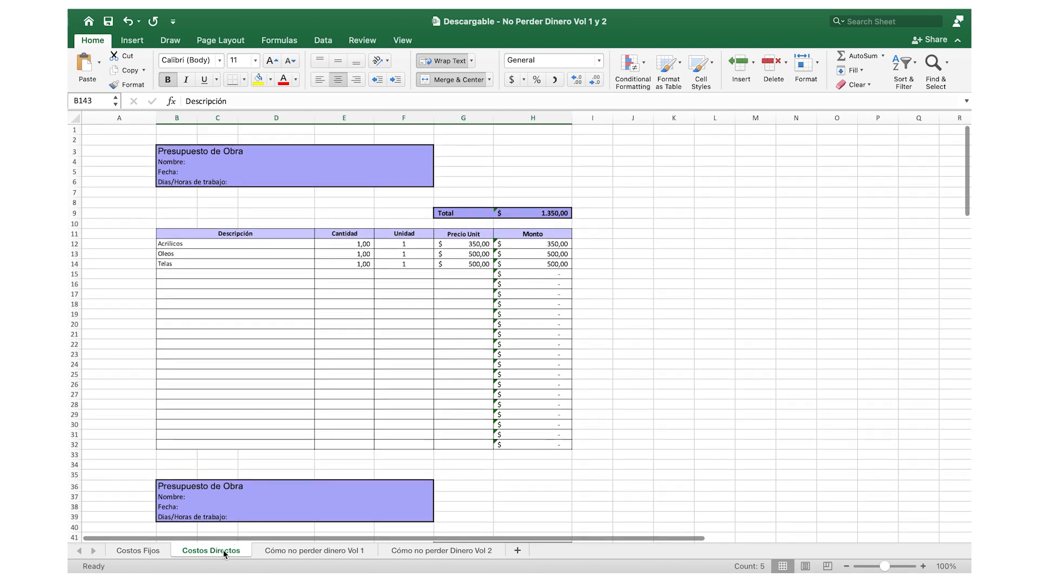
scroll(265, 375, down, 5)
scroll(268, 376, up, 5)
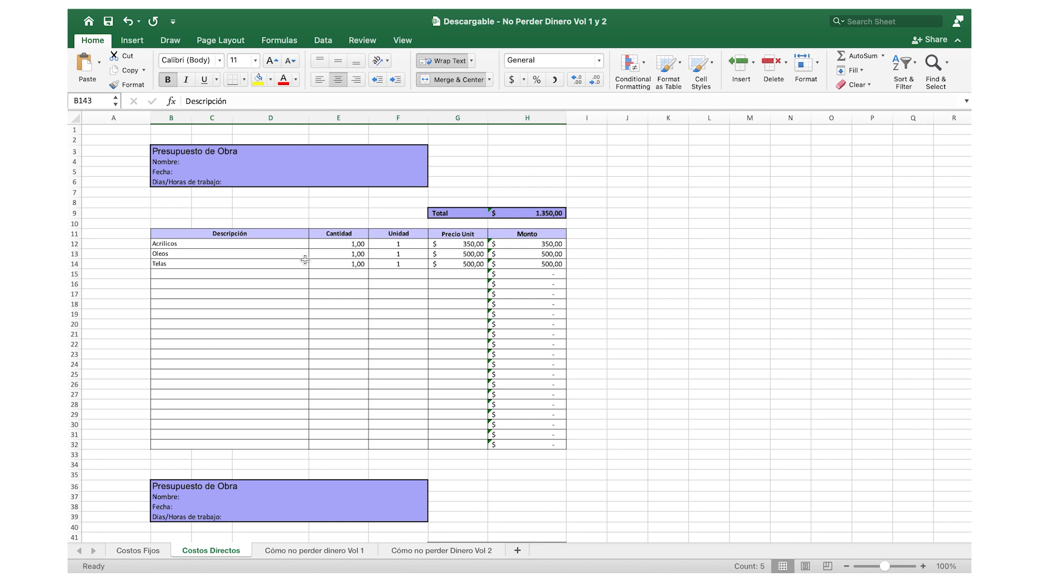
scroll(291, 273, down, 10)
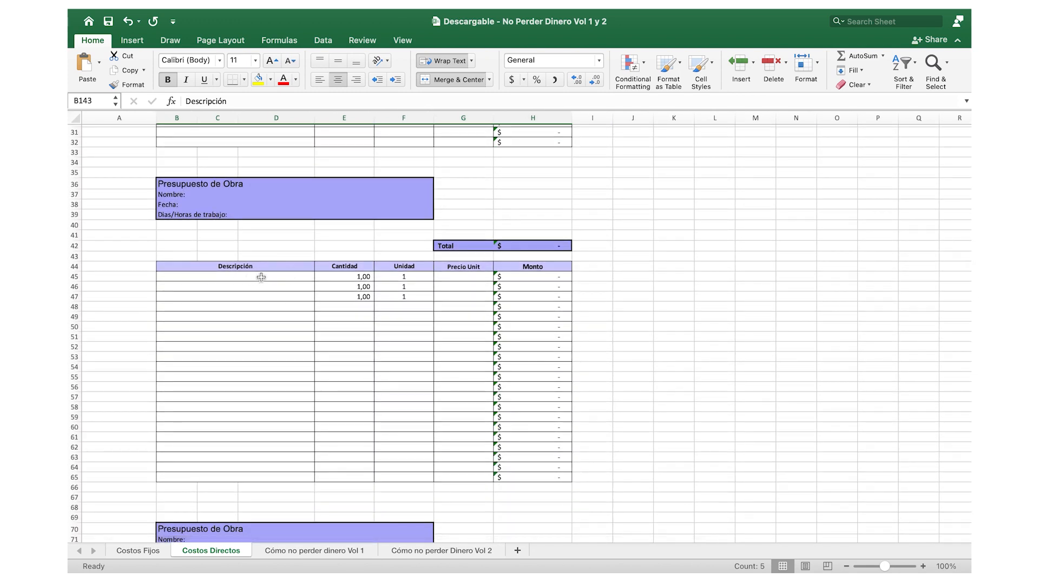
scroll(385, 308, up, 10)
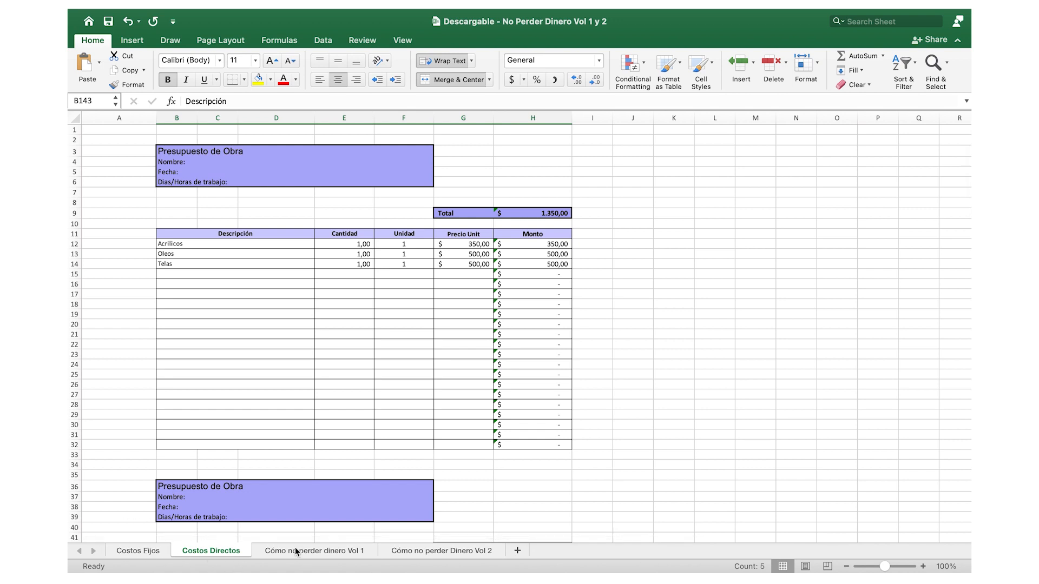
- Check the total monthly expenses on Costos Fijos and set Sueldo Mensual Minimo on Cómo no perder dinero Vol 1 to 60000
click(344, 551)
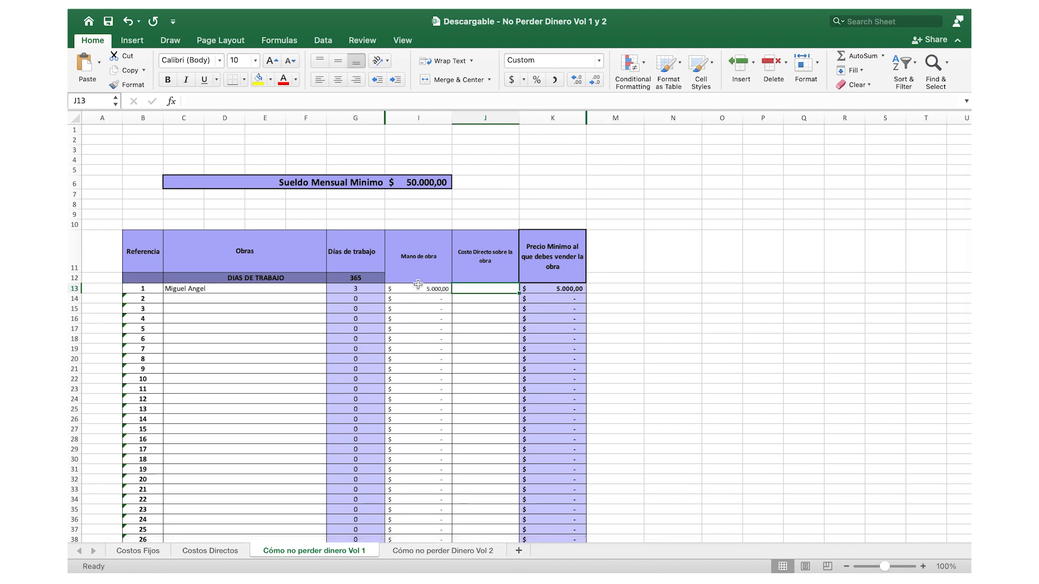
click(416, 183)
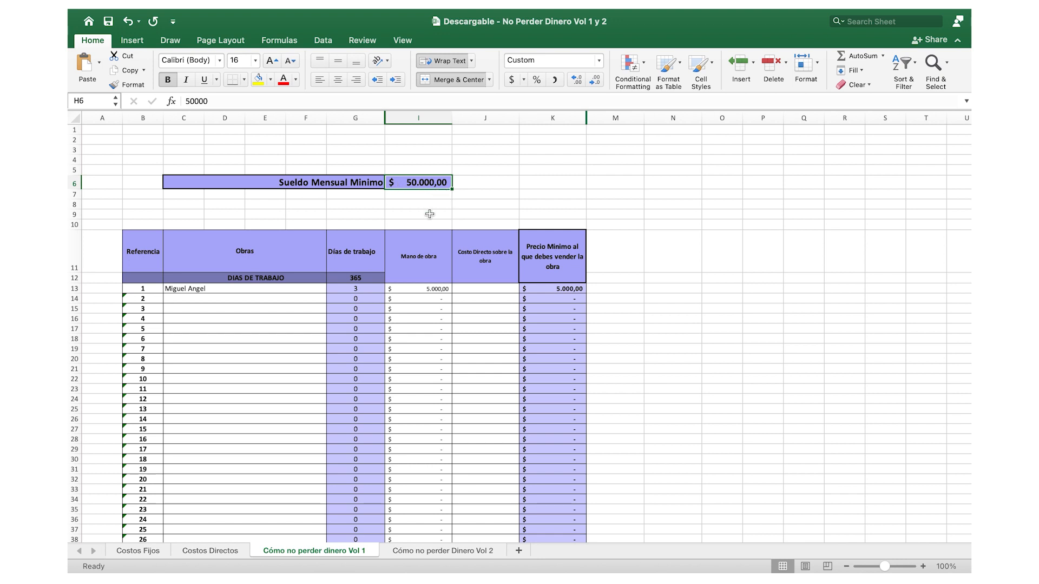
click(151, 552)
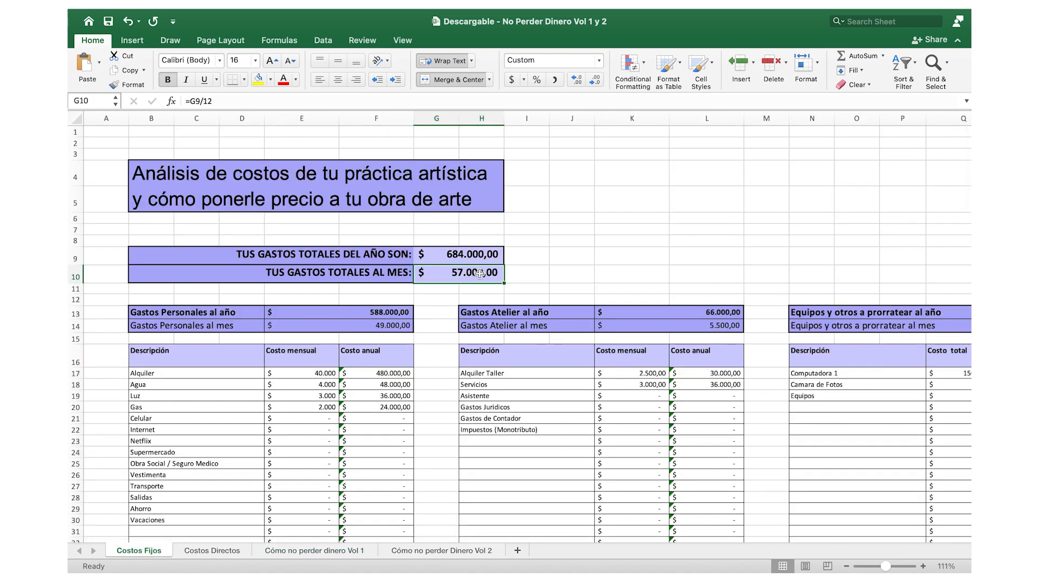
click(299, 554)
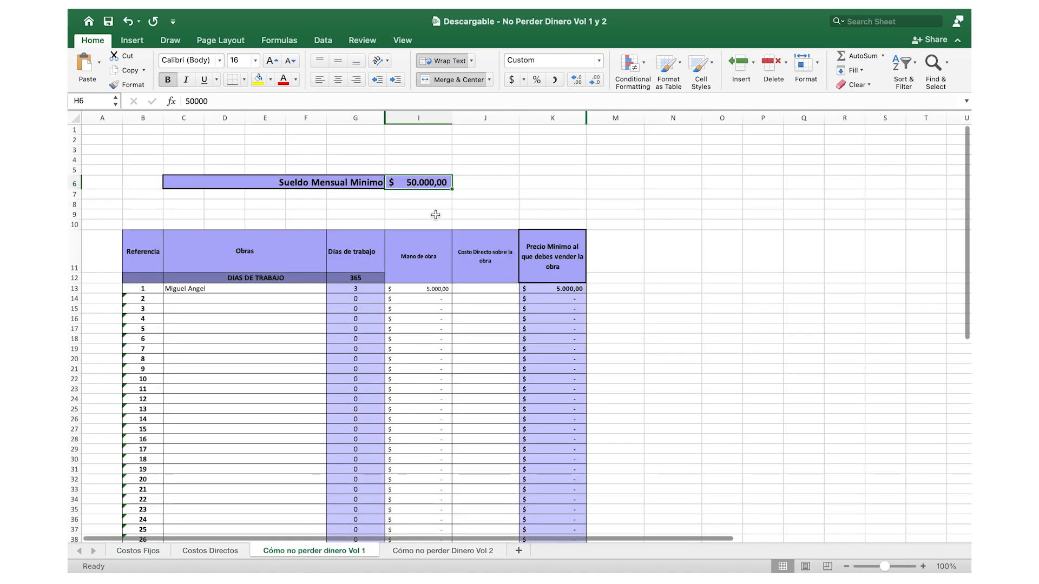
text(60000)
key(Return)
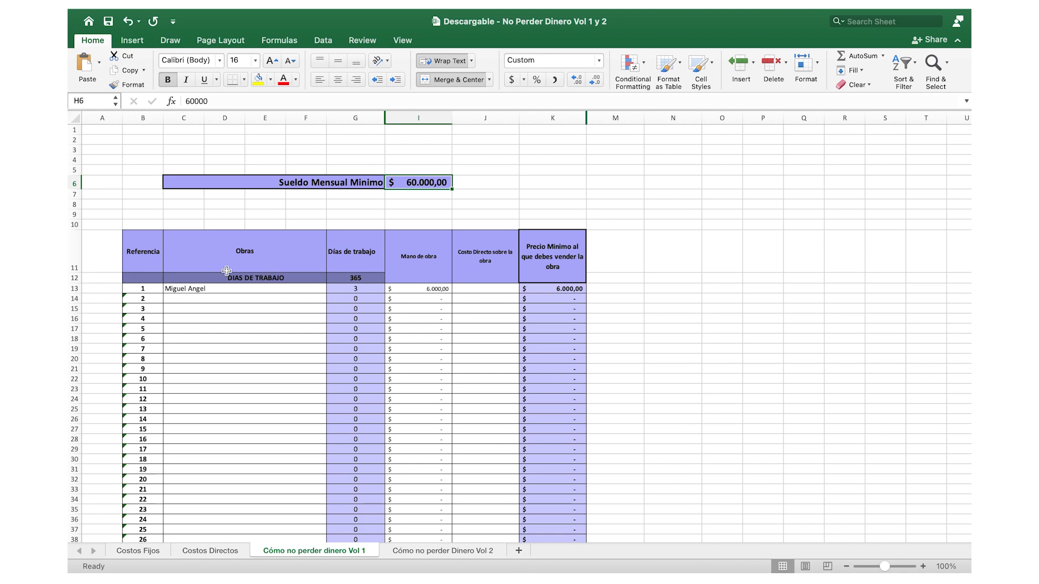
- Replace the name of the first artwork in the Obras column with OBRA UNO
click(192, 289)
key(Delete)
text(OBRA UNO)
click(211, 318)
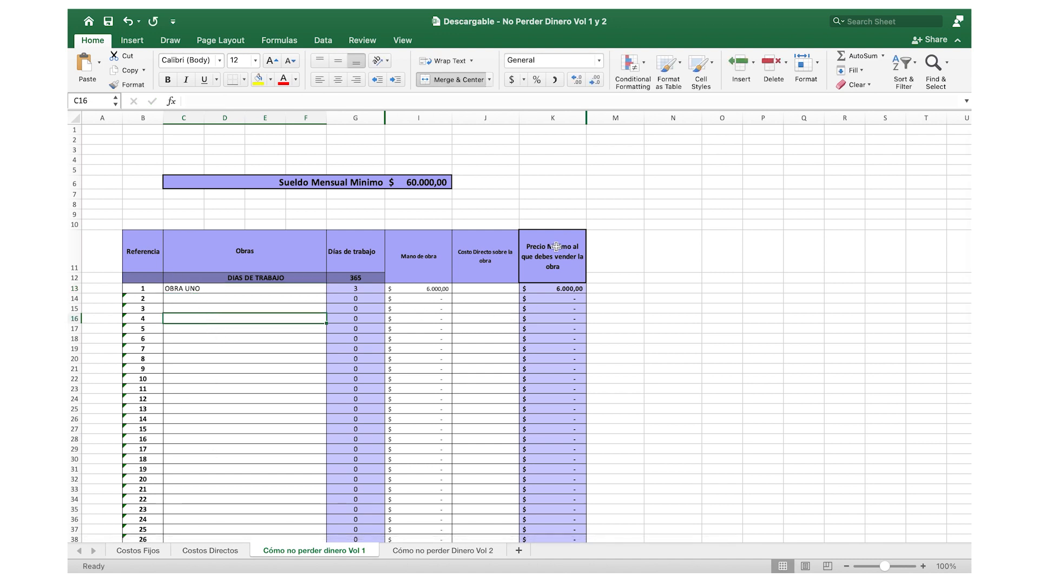
- Fill in the first Presupuesto de Obra on Costos Directos with the name OBRA UNO and 3 as the Dias/Horas de trabajo
click(222, 549)
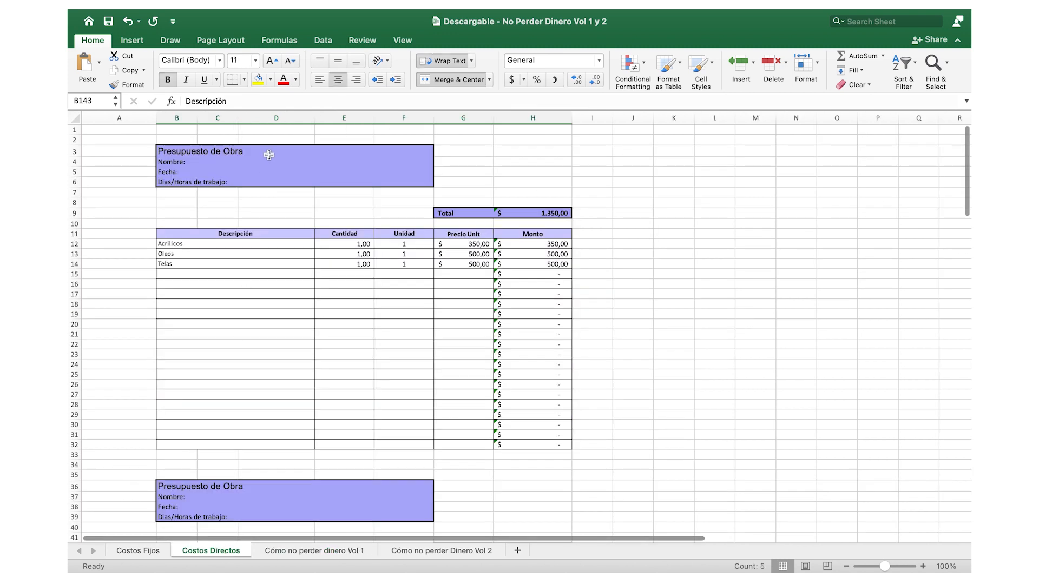
click(219, 161)
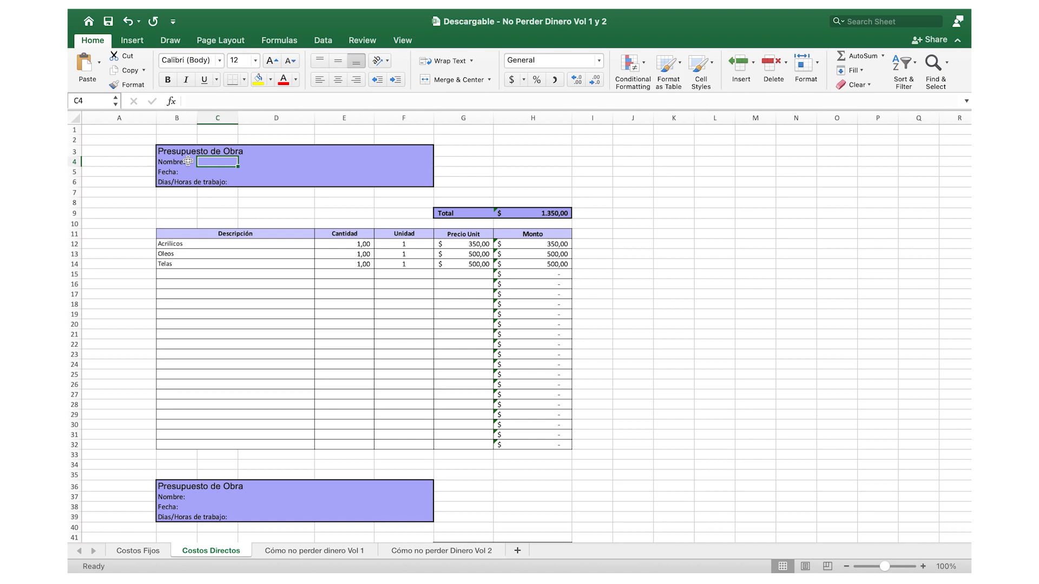
click(248, 101)
text(OBRA UNO)
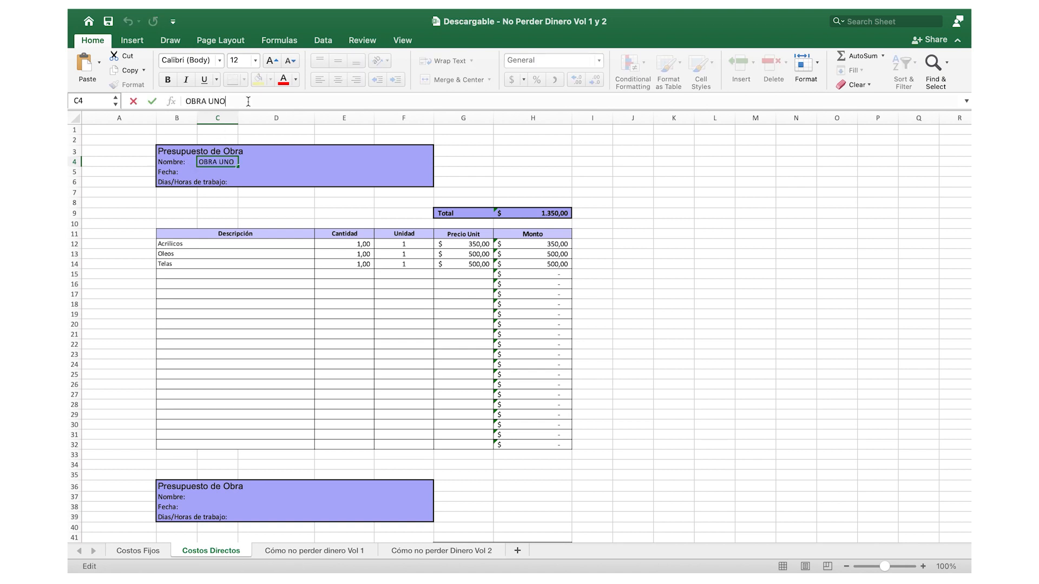
click(254, 339)
click(246, 183)
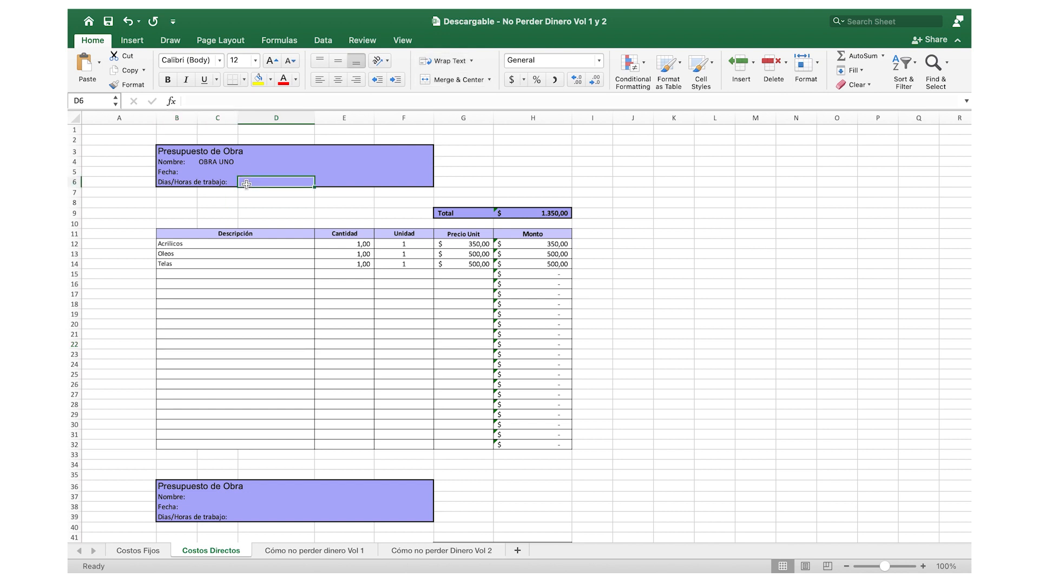
click(228, 102)
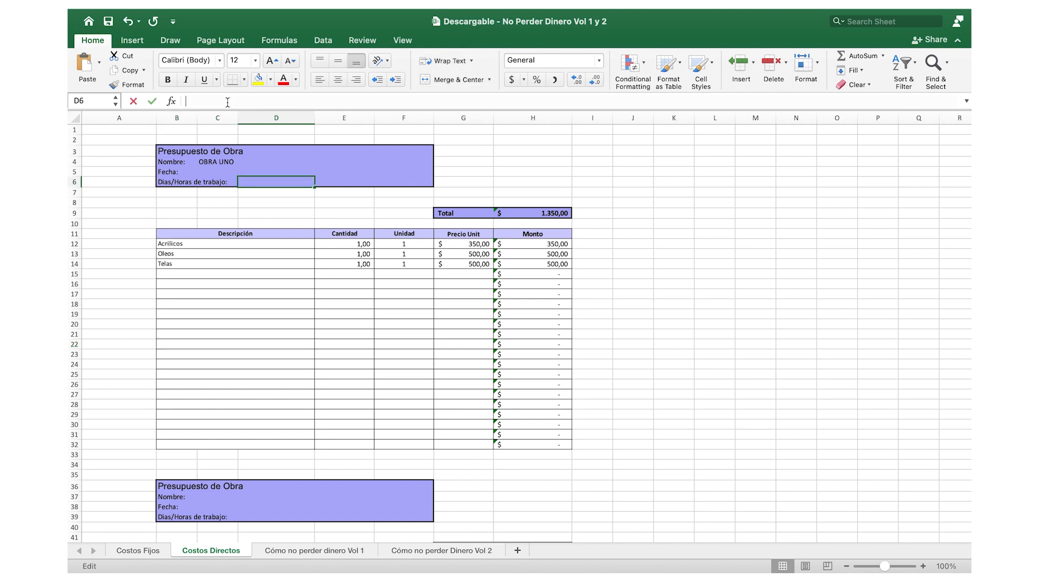
text(3)
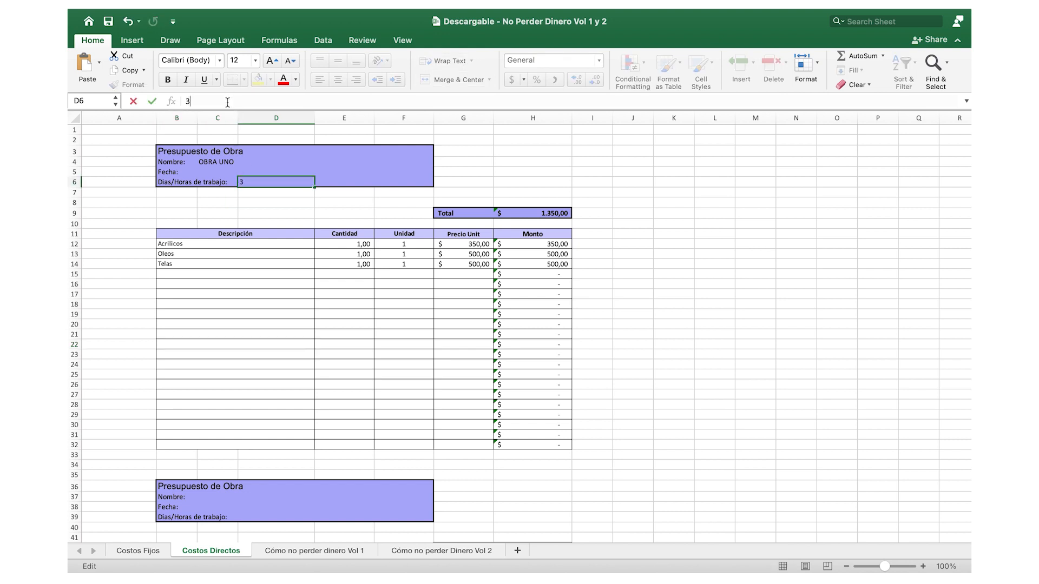
click(311, 217)
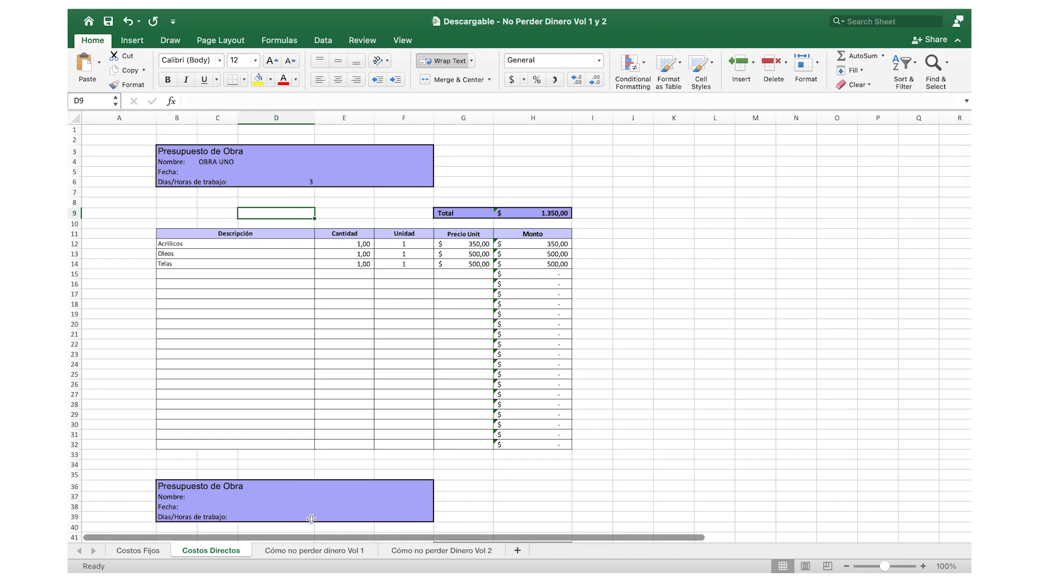
- Enter 1.350 as OBRA UNO's direct cost on Cómo no perder dinero Vol 1 and check its labour and minimum price formulas
click(314, 552)
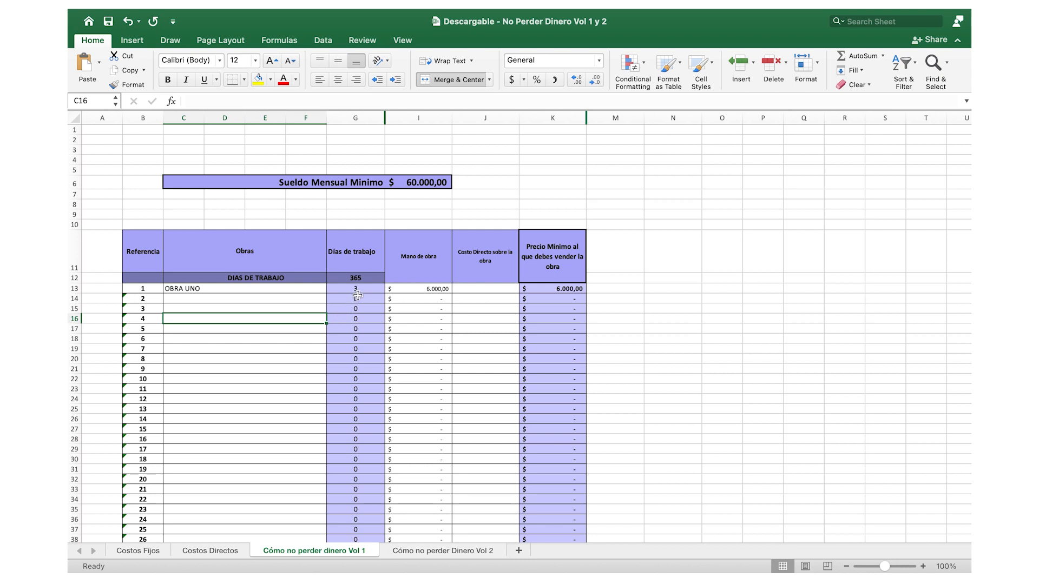
click(423, 290)
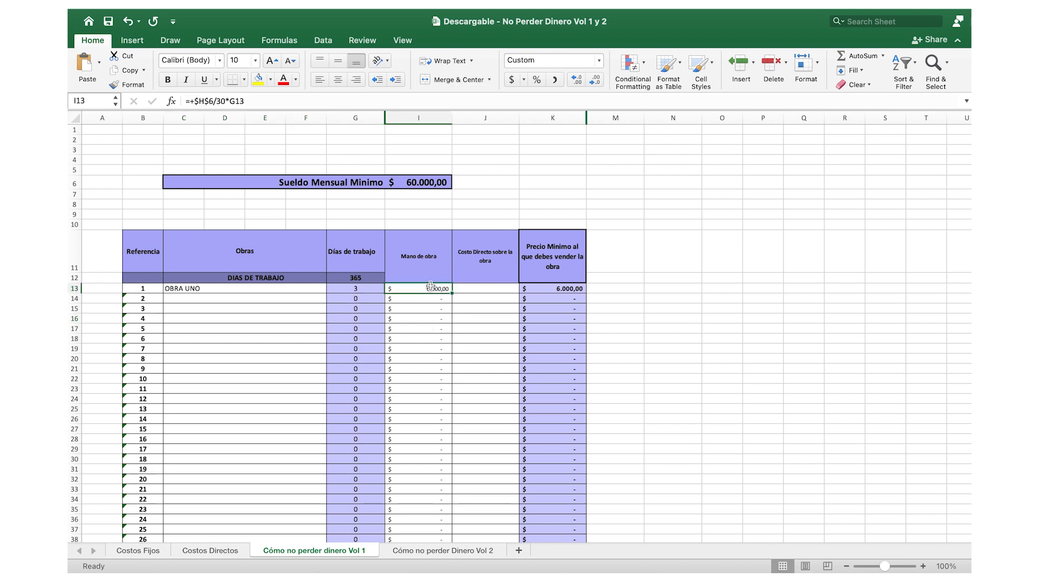
click(478, 289)
text(1.3)
text(50)
key(Return)
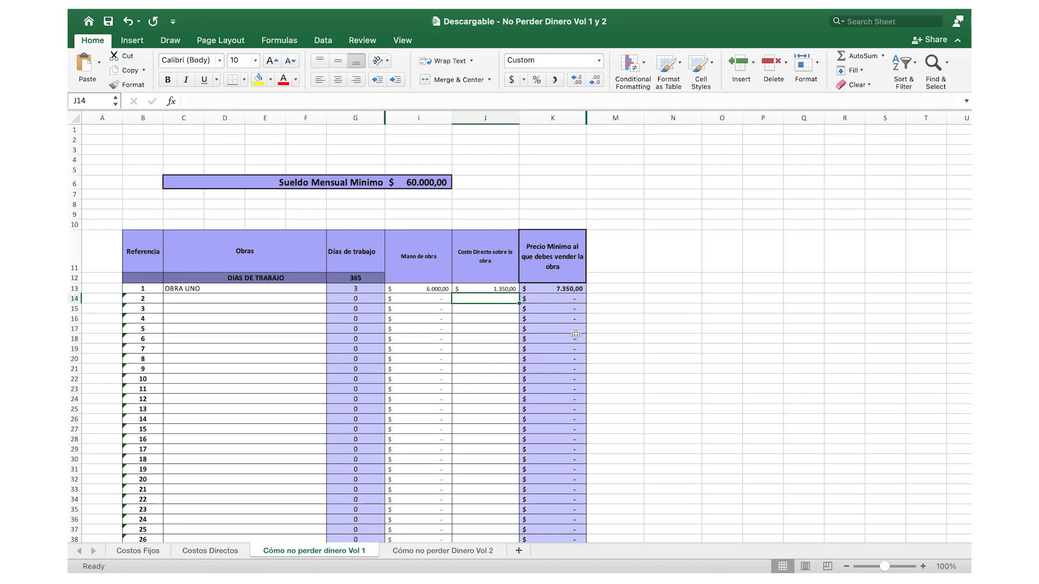
click(567, 289)
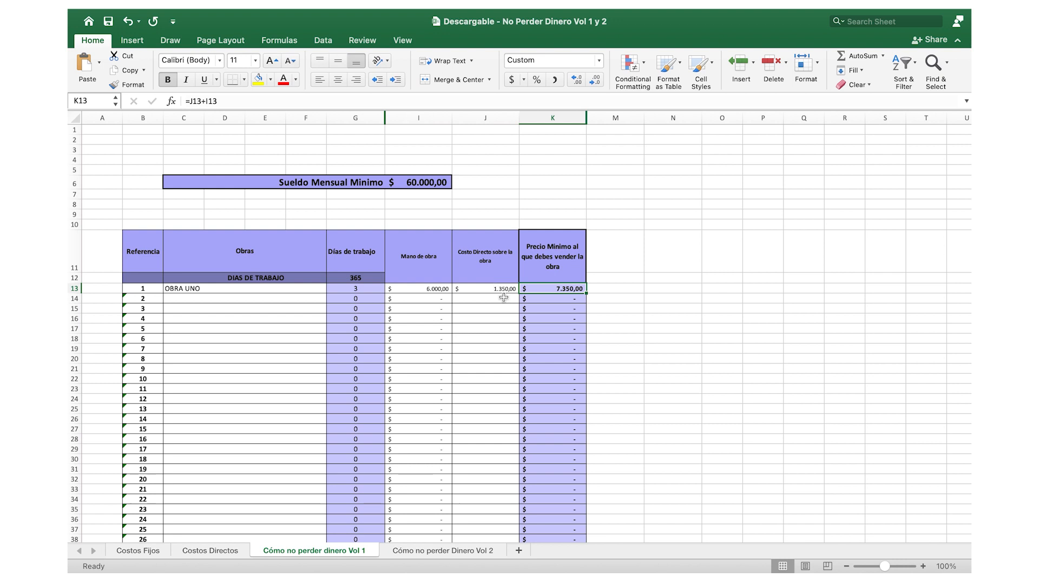
- Review how OBRA UNO's labour cost and direct cost add up to its minimum selling price on Cómo no perder dinero Vol 1
click(512, 287)
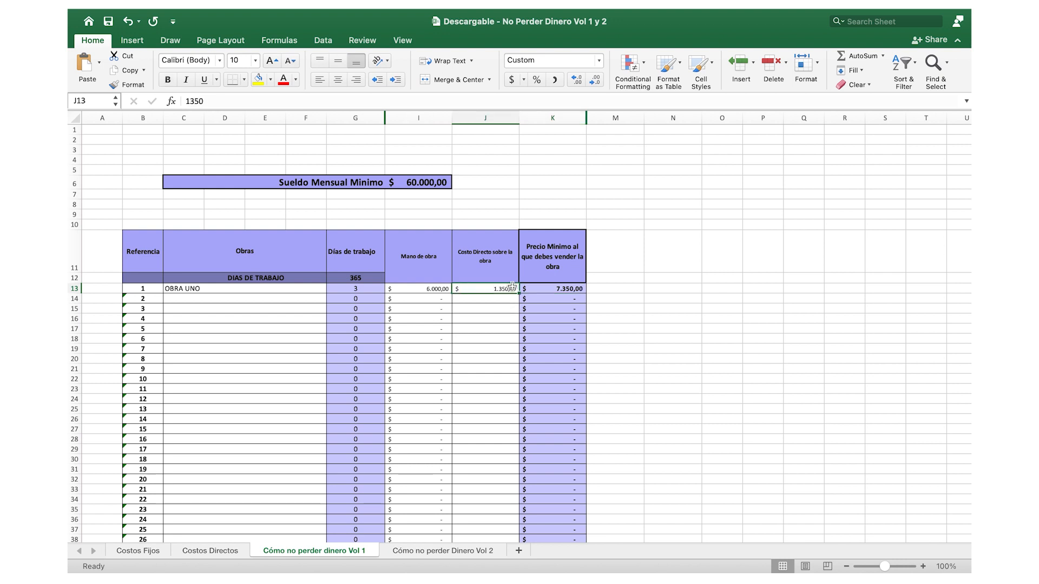
click(574, 289)
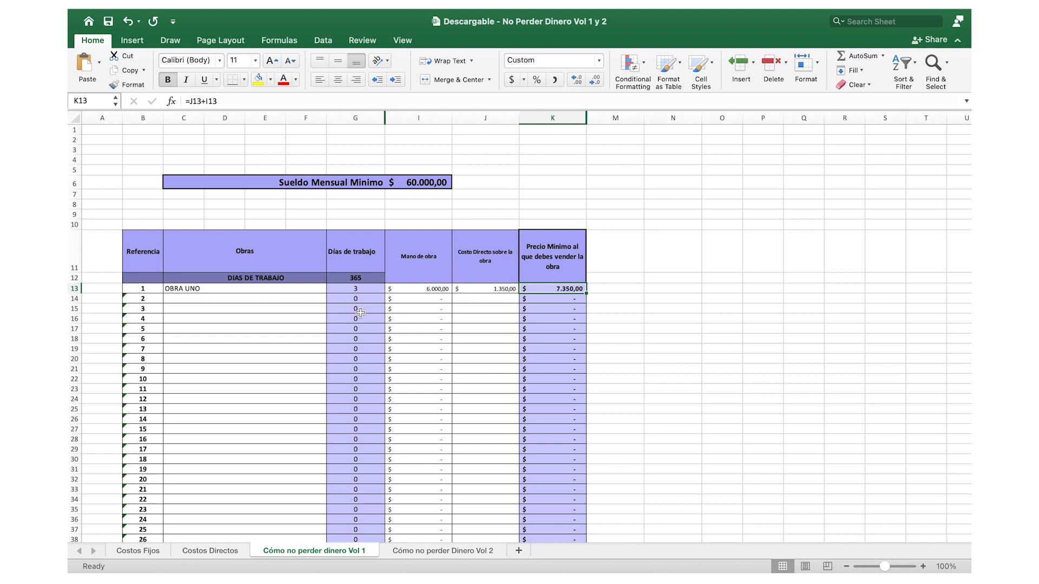
click(428, 291)
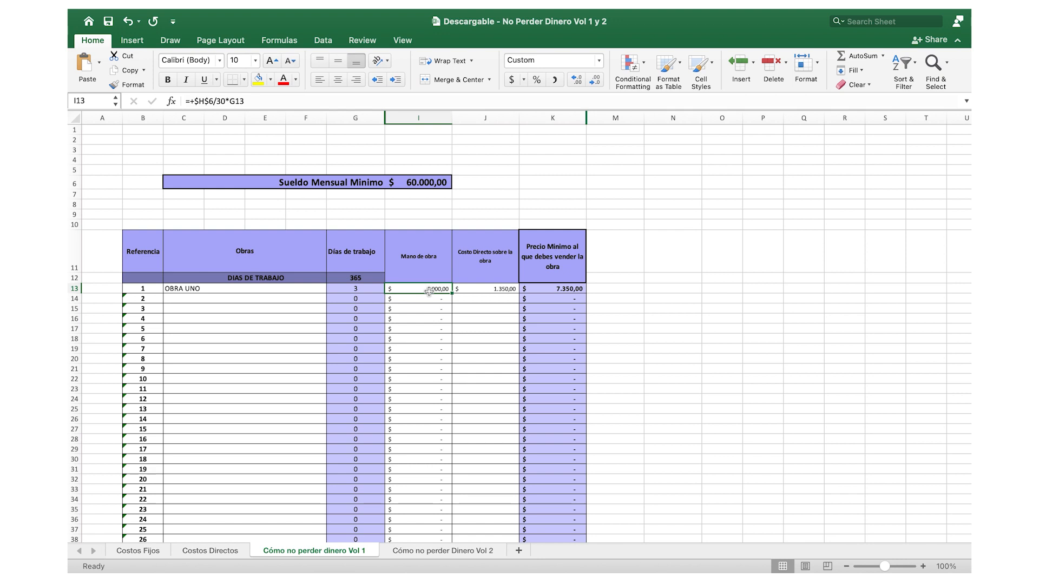
click(493, 290)
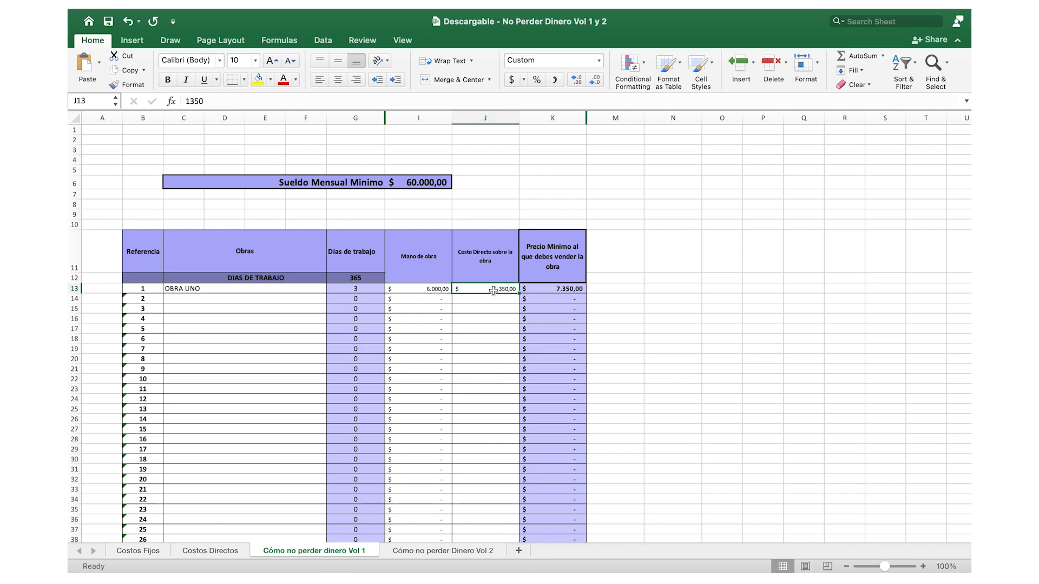
- On Cómo no perder Dinero Vol 2, check which Costos Fijos cells feed the personal and prorated equipment fixed costs
click(420, 553)
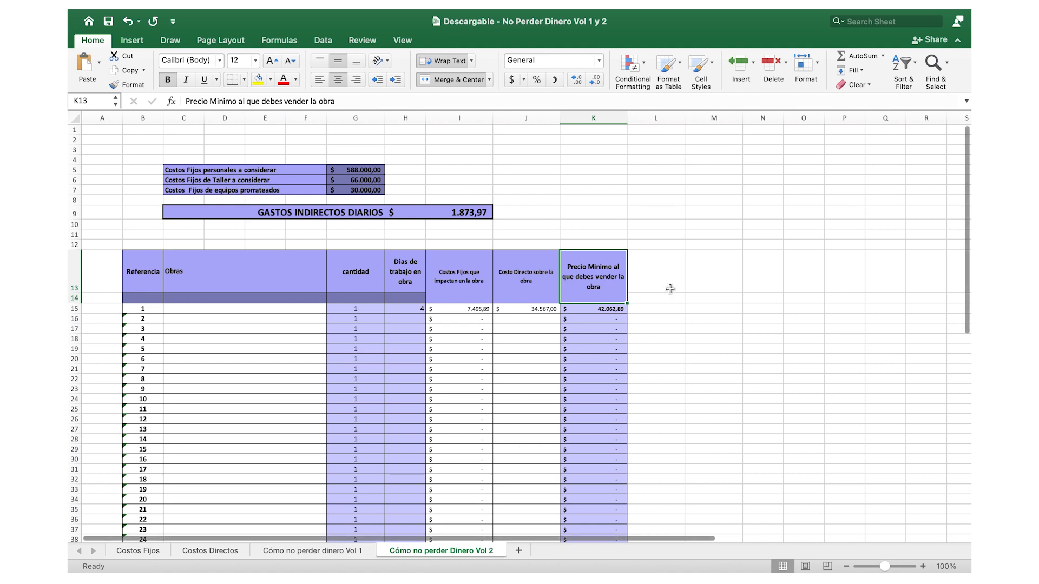
click(687, 284)
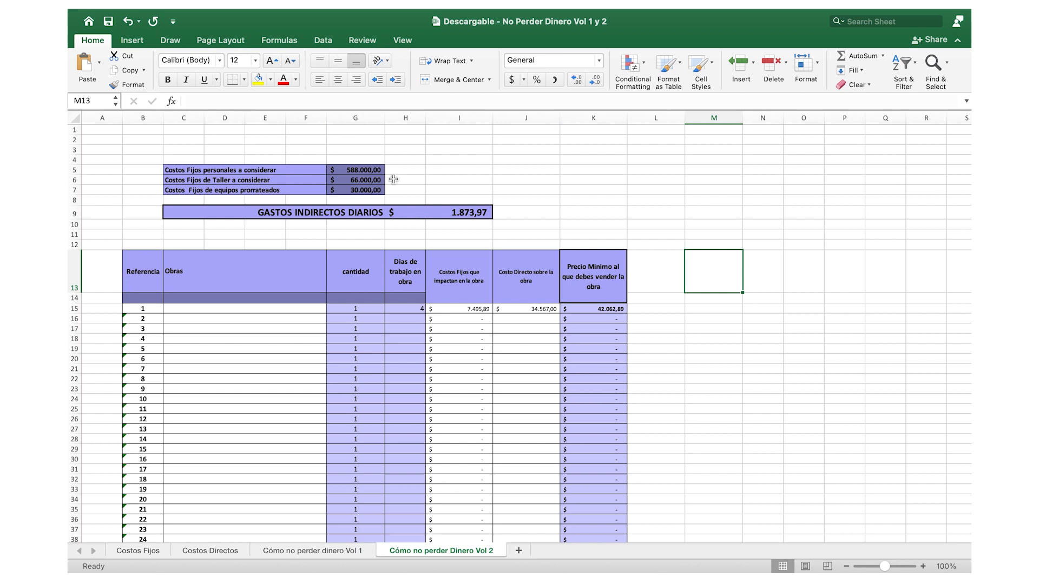
click(376, 168)
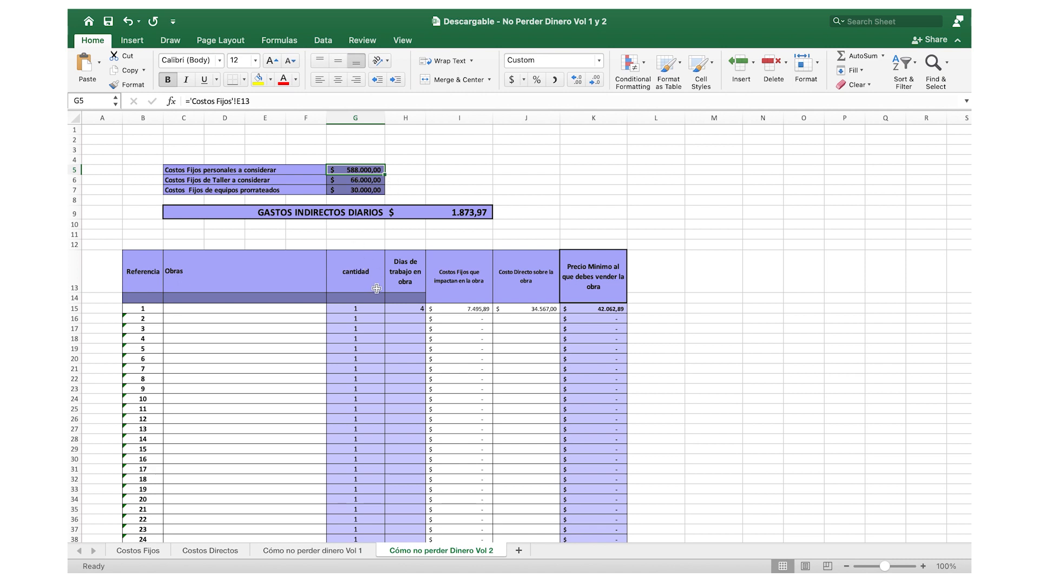
click(369, 192)
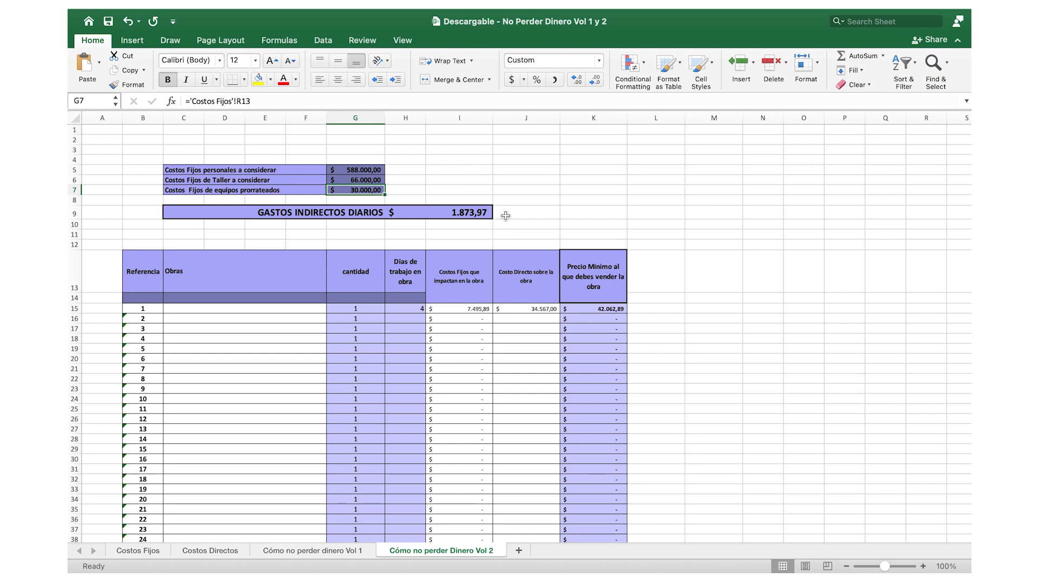
- Name the first artwork OBRA 1 in the Obras column and set its Dias de trabajo en obra to 3
click(221, 308)
text(OBRA 1)
click(312, 368)
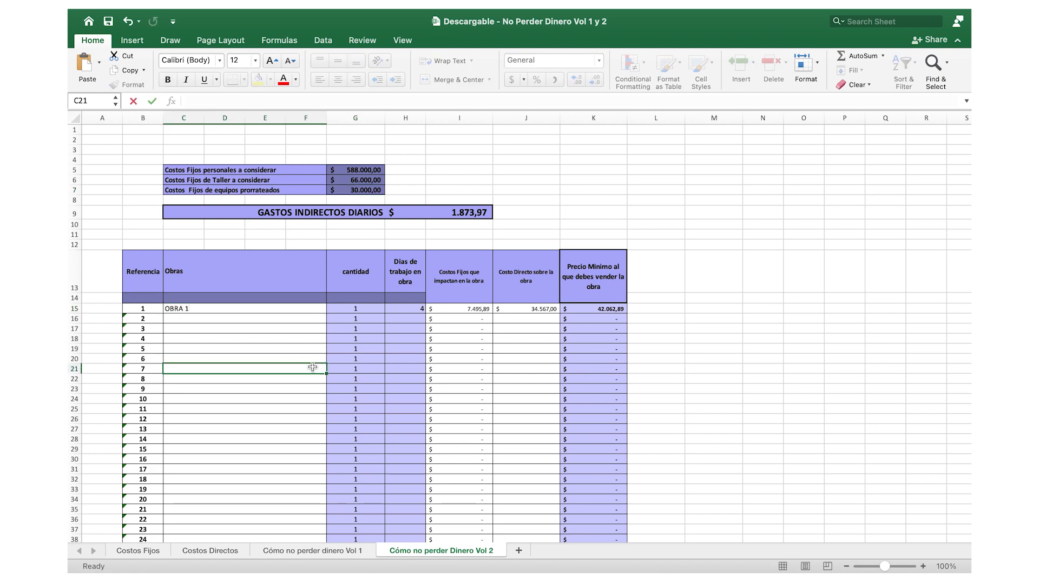
click(416, 310)
text(3)
key(Return)
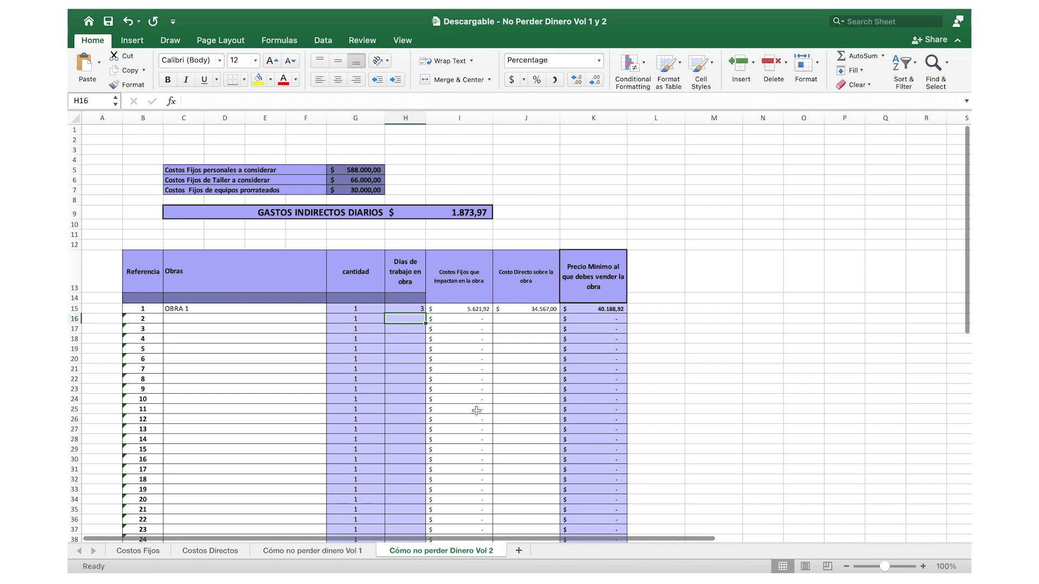
- Enter 1350 as OBRA 1's direct cost and check its minimum price and fixed-cost formulas
click(533, 310)
text(1350)
key(Return)
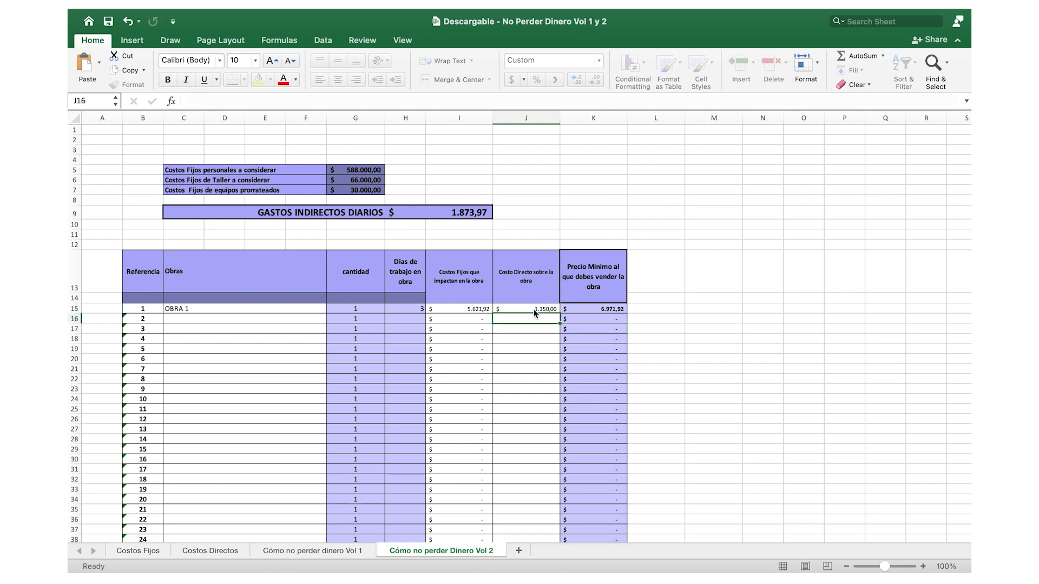
click(616, 309)
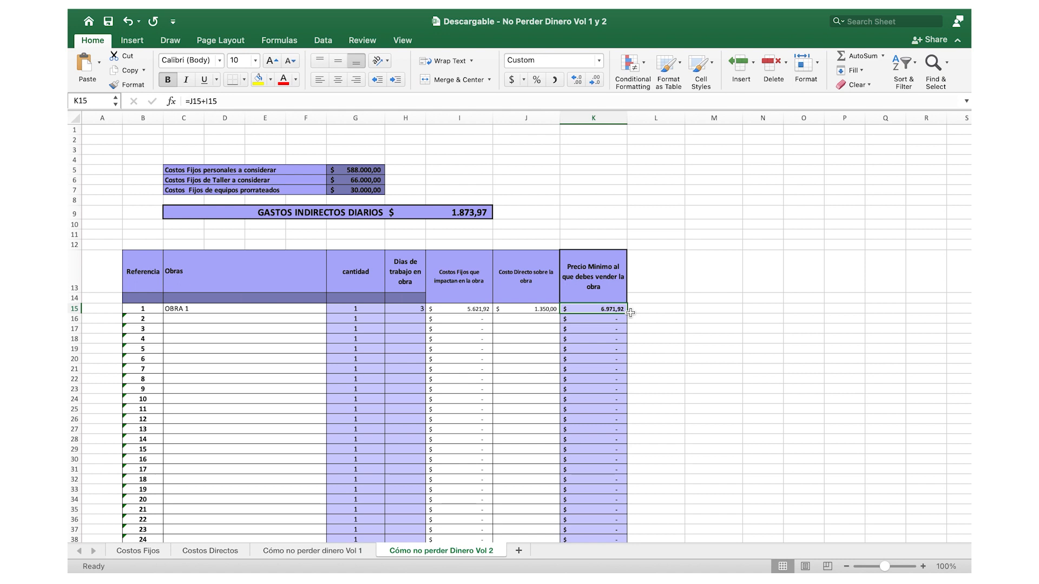
click(475, 309)
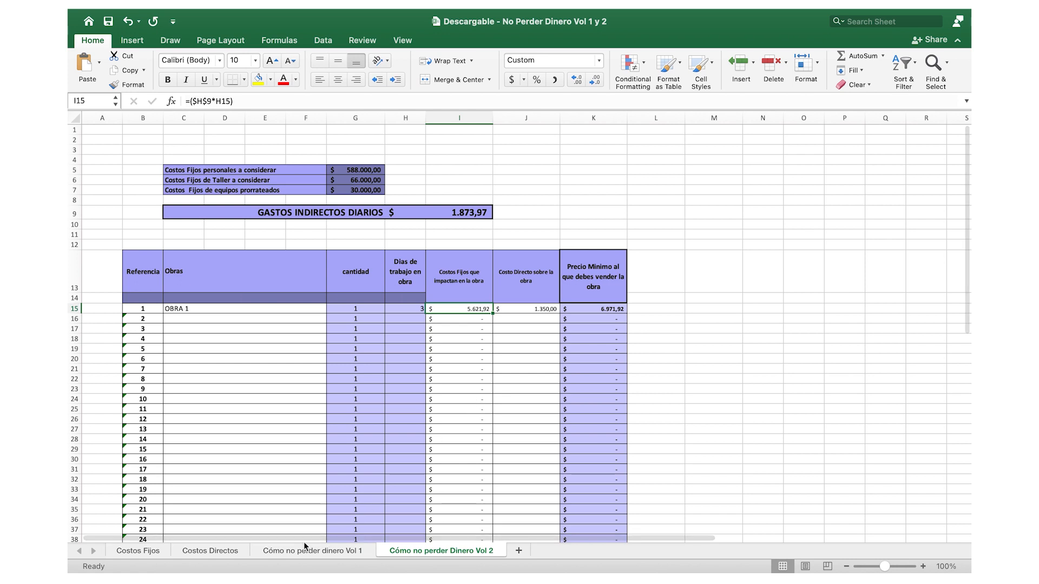
- Compare the first artwork's minimum selling price between Cómo no perder dinero Vol 1 and Cómo no perder Dinero Vol 2
click(276, 550)
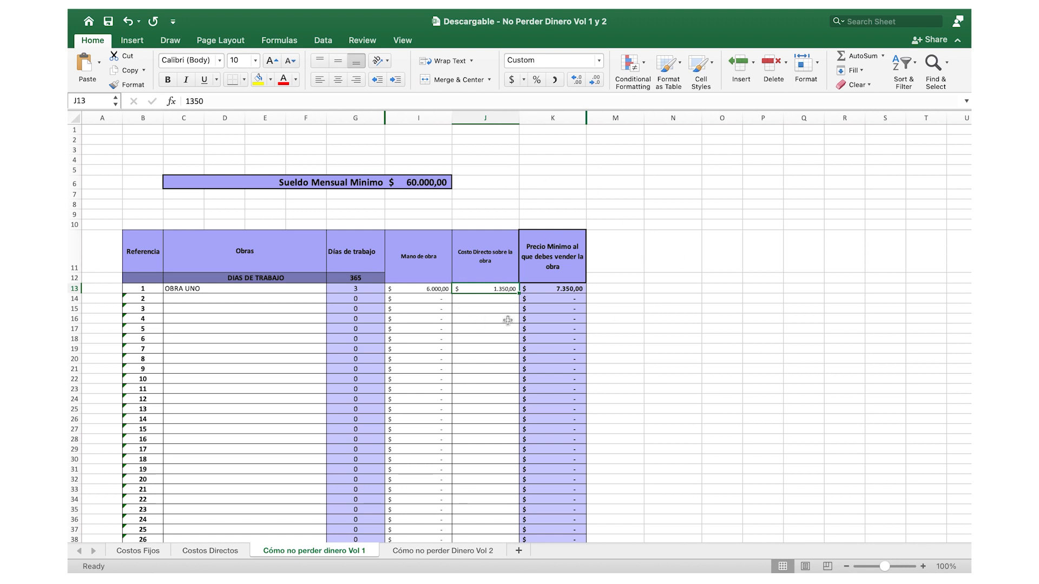
click(441, 551)
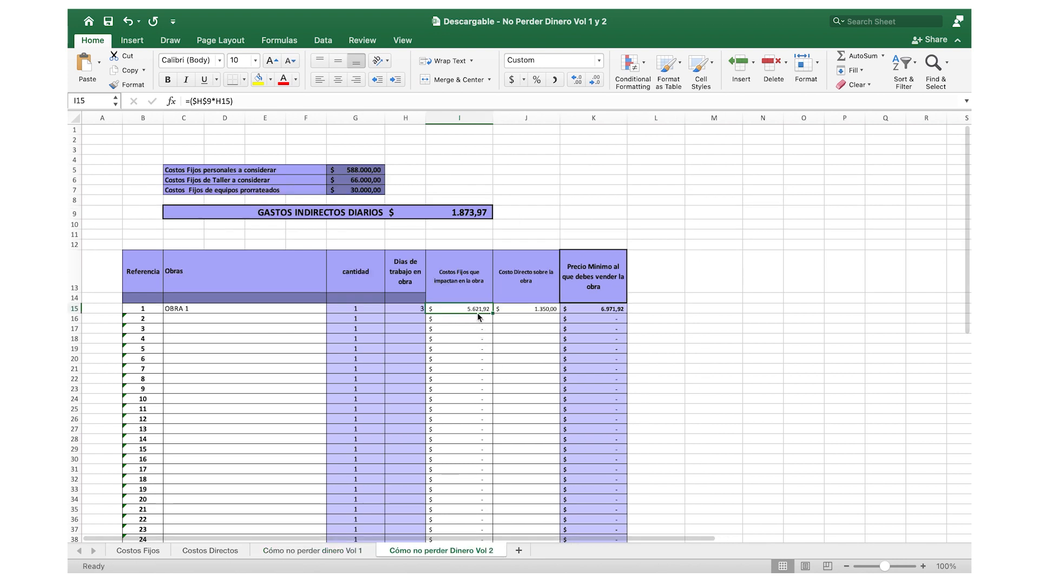
click(599, 310)
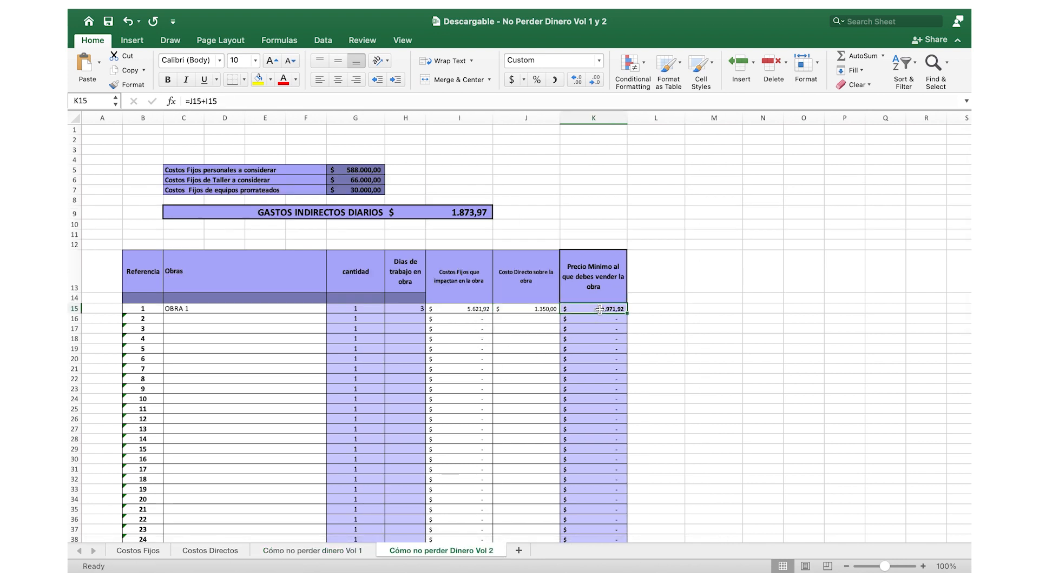
click(668, 311)
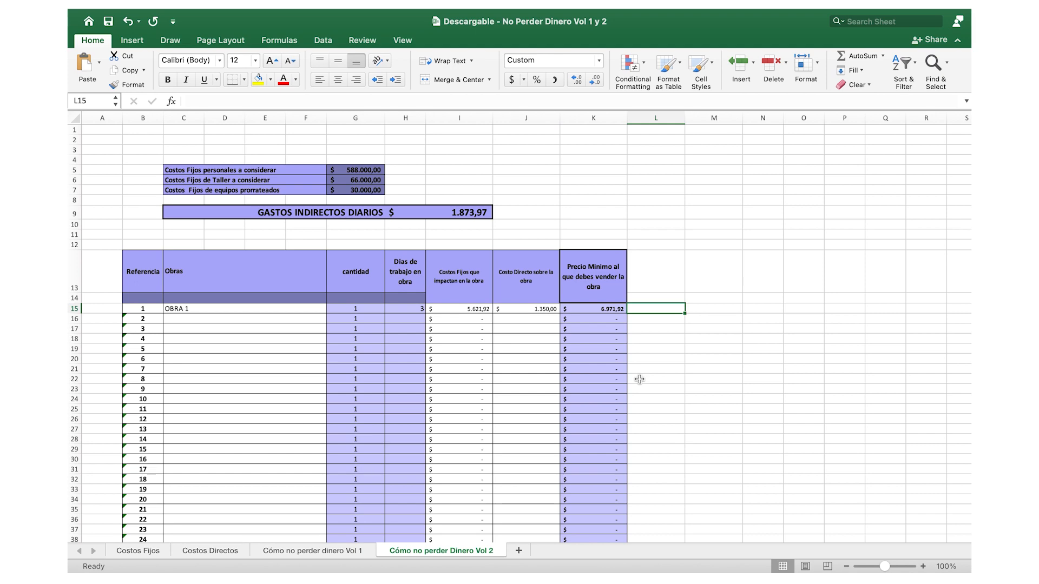
- Go back through the earlier sheets to Costos Fijos and review its personal, atelier and equipment expense tables
click(340, 551)
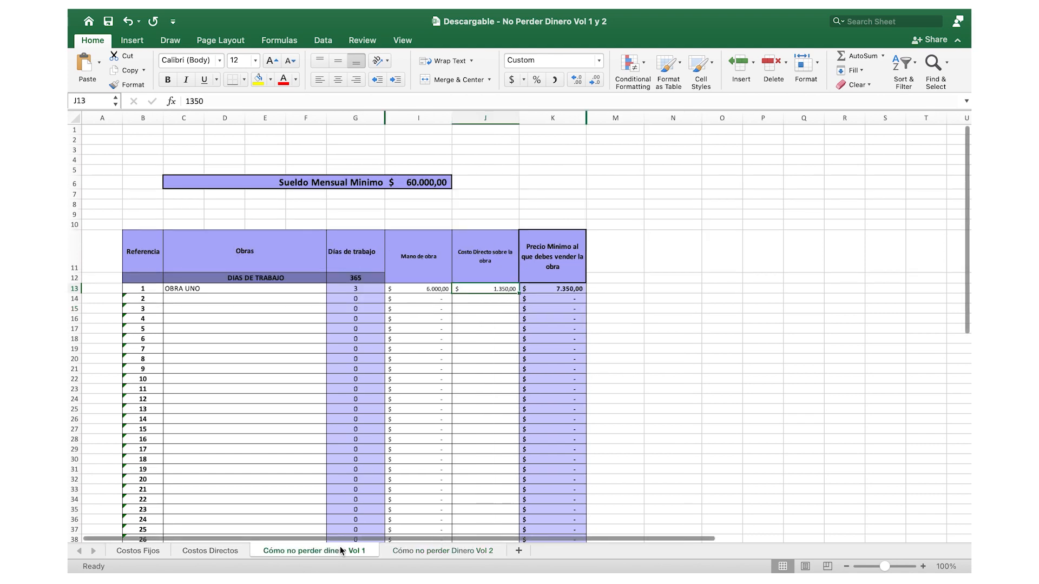
click(223, 553)
click(142, 549)
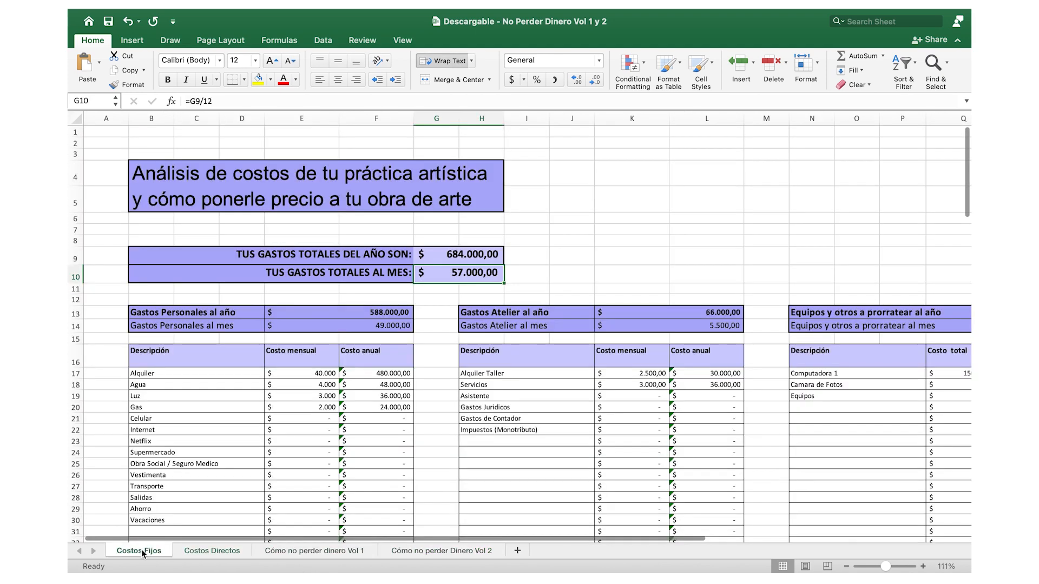
ctrl+scroll(398, 404, down, 3)
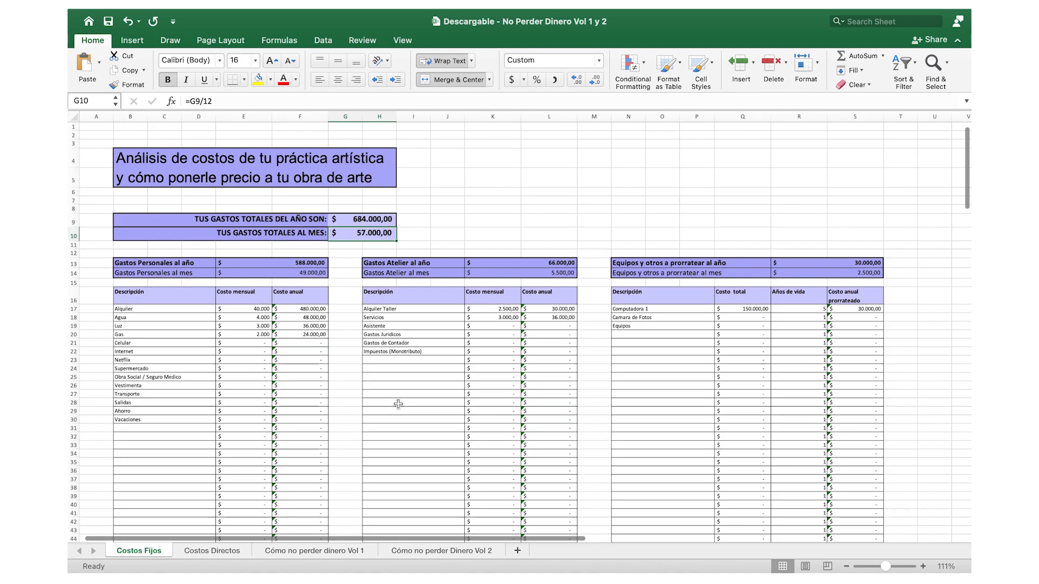
scroll(398, 404, down, 3)
scroll(398, 404, up, 3)
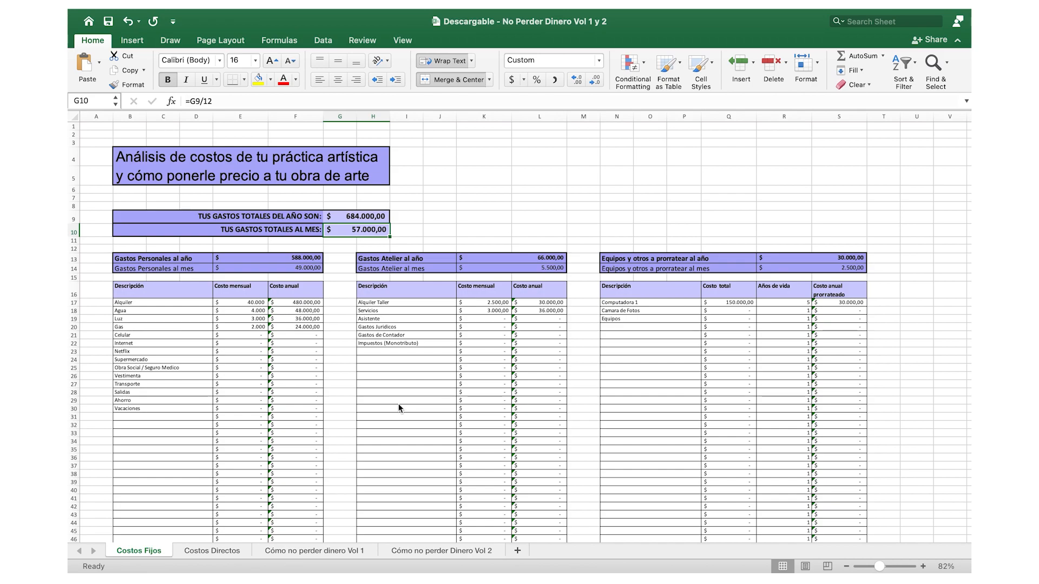
mouse_move(826, 20)
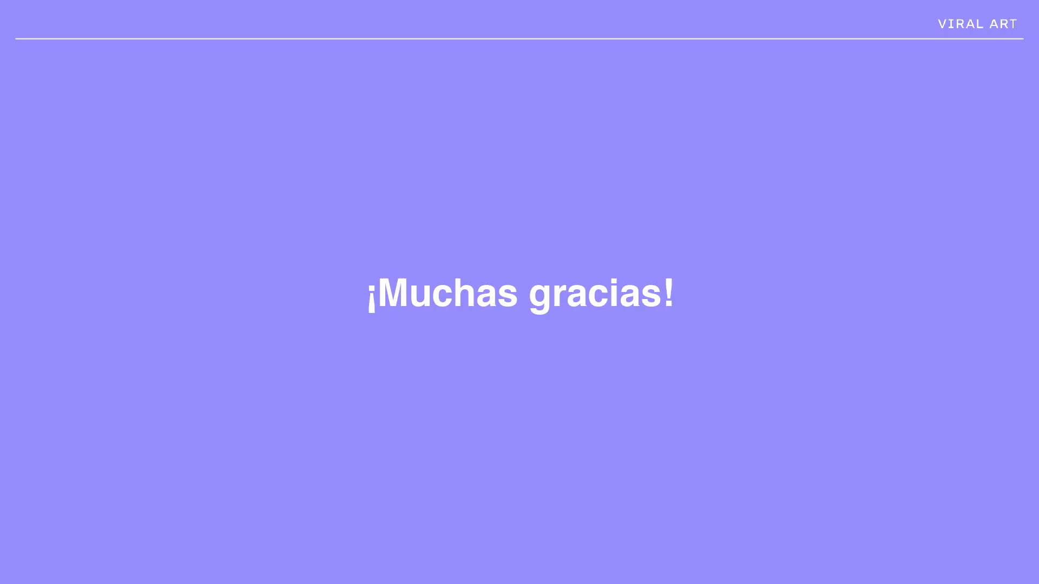